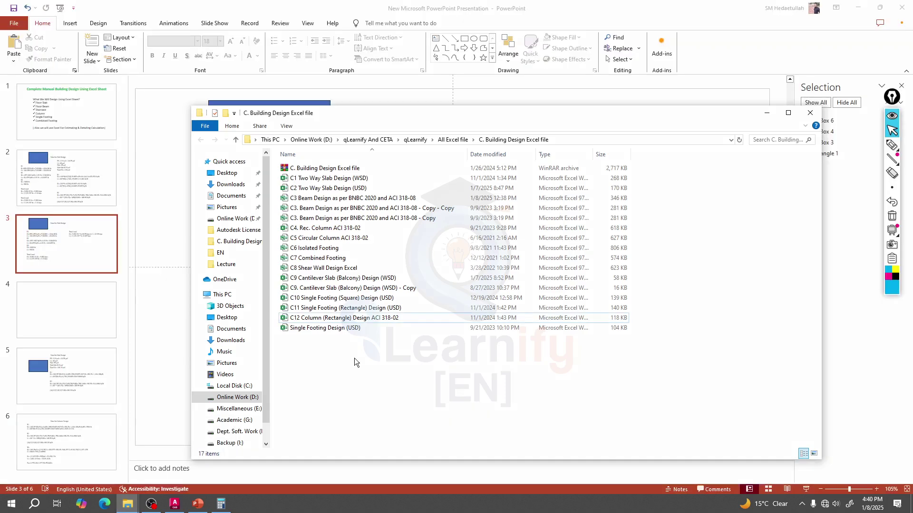
# - Select the C12 Column (Rectangle) Design ACI 318-02 workbook in the C. Building Design Excel file folder
pyautogui.click(357, 318)
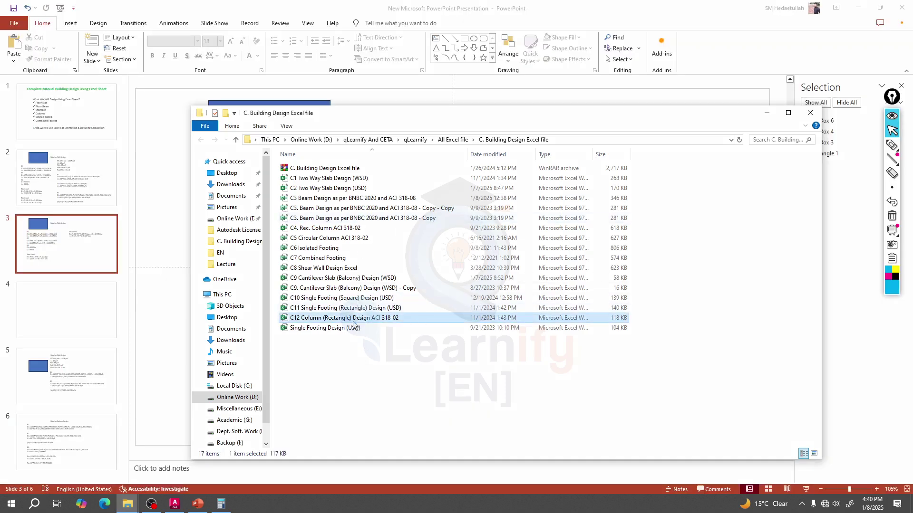
# - Open the C12 column design workbook on the RCD V1.1 (21-9-23) sheet
pyautogui.doubleClick(358, 318)
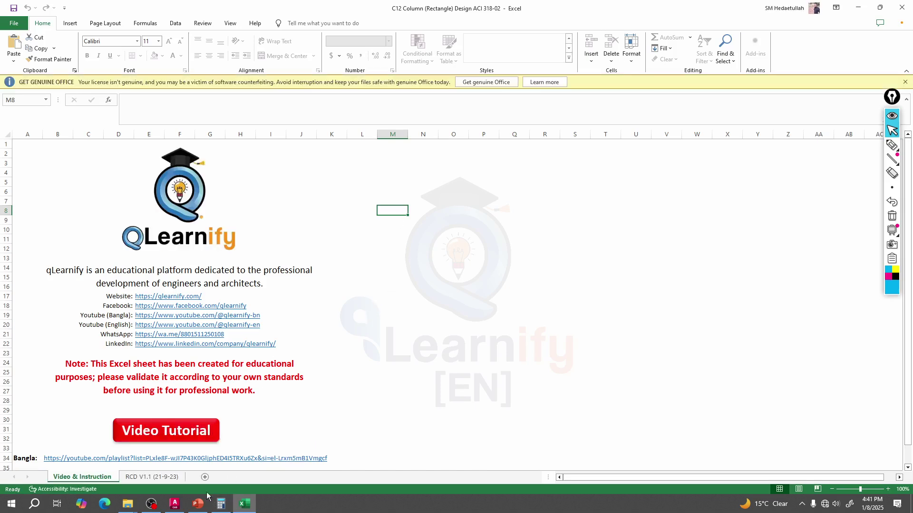
pyautogui.click(158, 477)
pyautogui.scroll(-2, 546, 325)
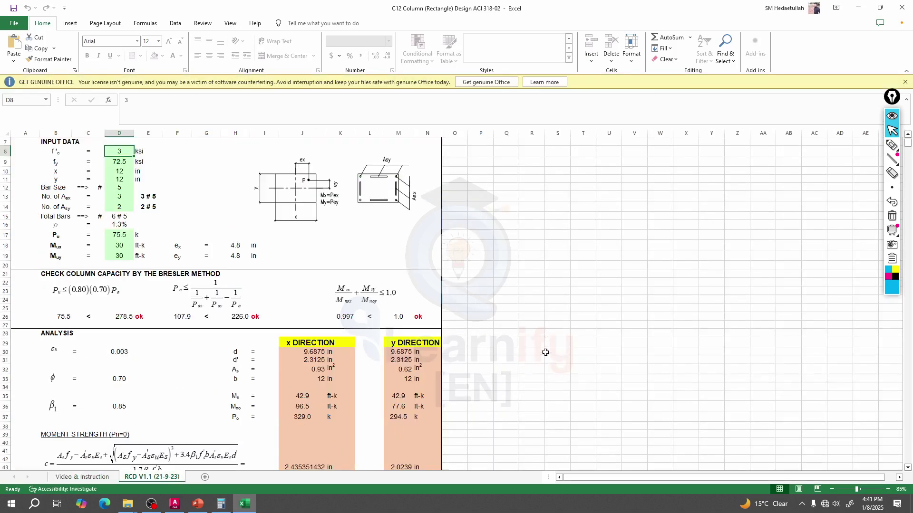
pyautogui.scroll(1, 544, 354)
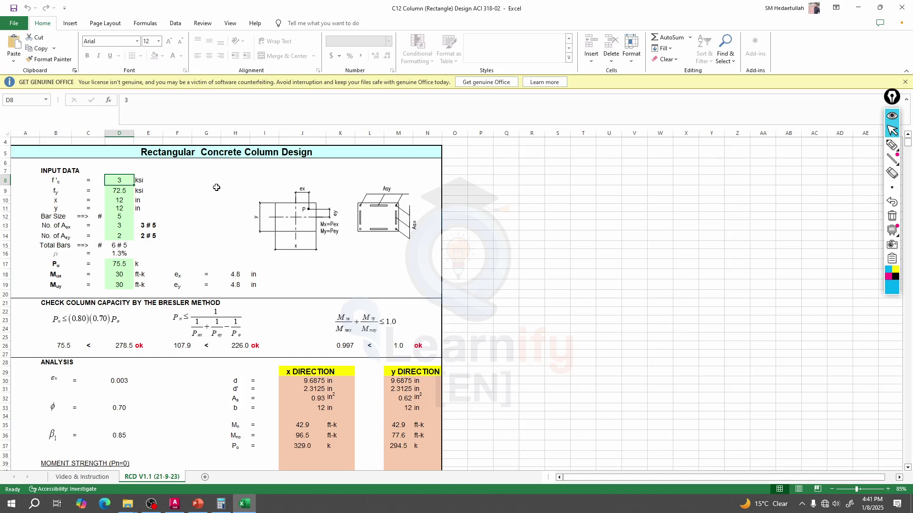
pyautogui.scroll(1, 219, 189)
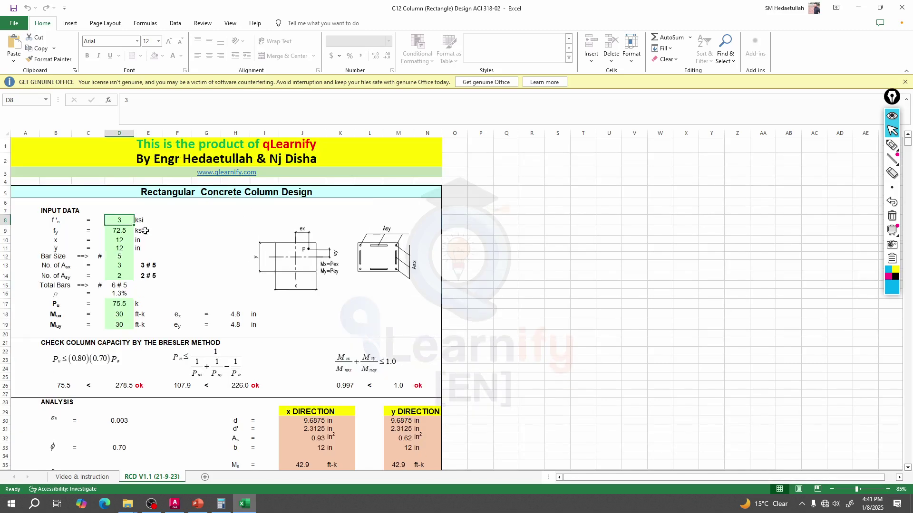
# - Change the concrete strength f'c in D8 to 3.5 ksi
pyautogui.click(119, 240)
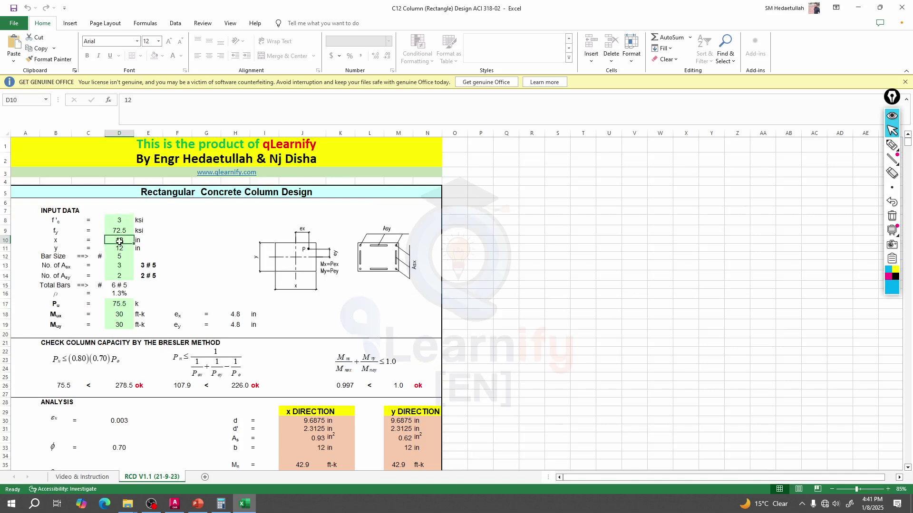
pyautogui.click(119, 248)
pyautogui.click(120, 241)
pyautogui.click(121, 247)
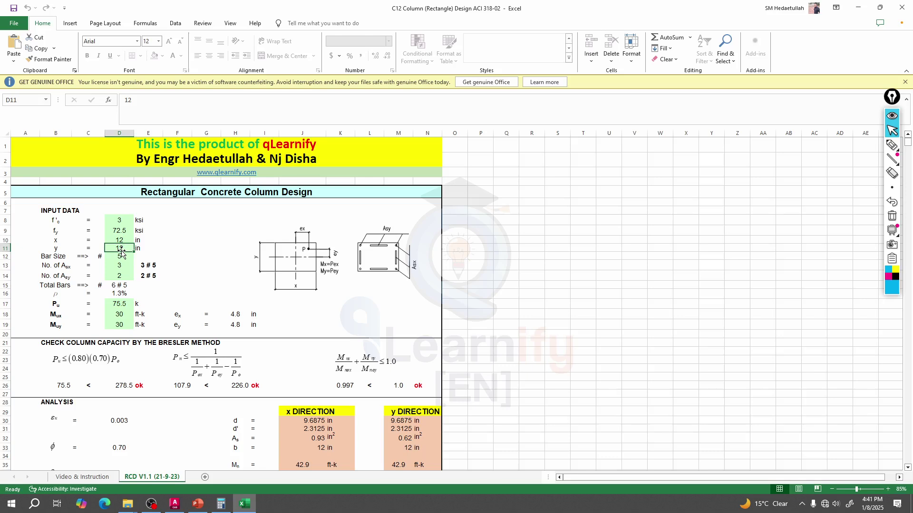
pyautogui.click(122, 231)
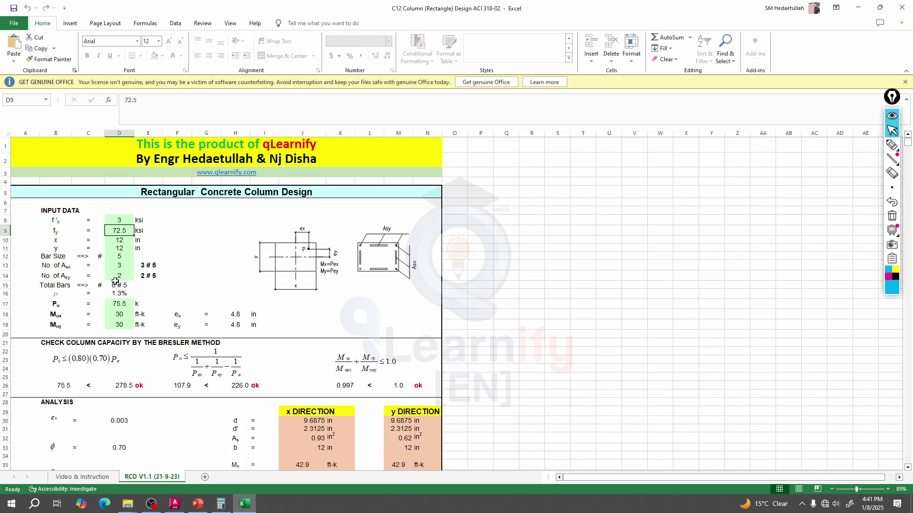
pyautogui.click(124, 222)
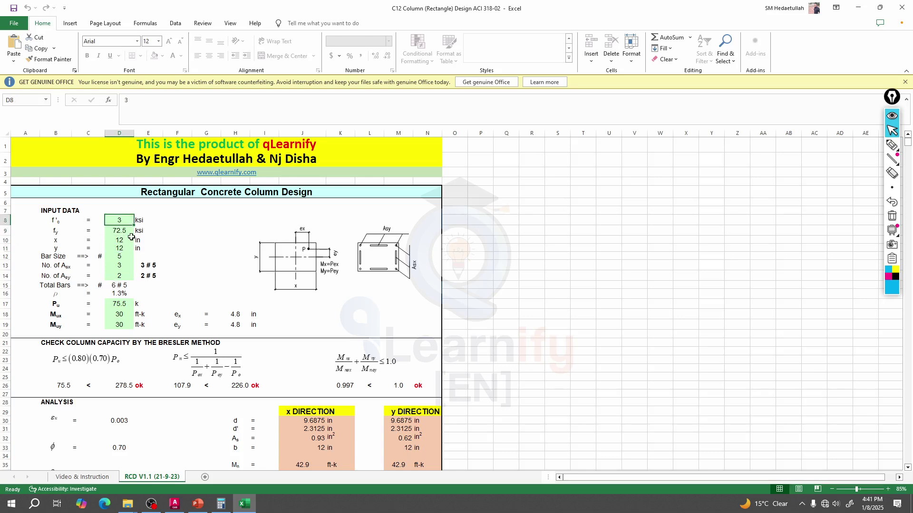
pyautogui.write('3.5')
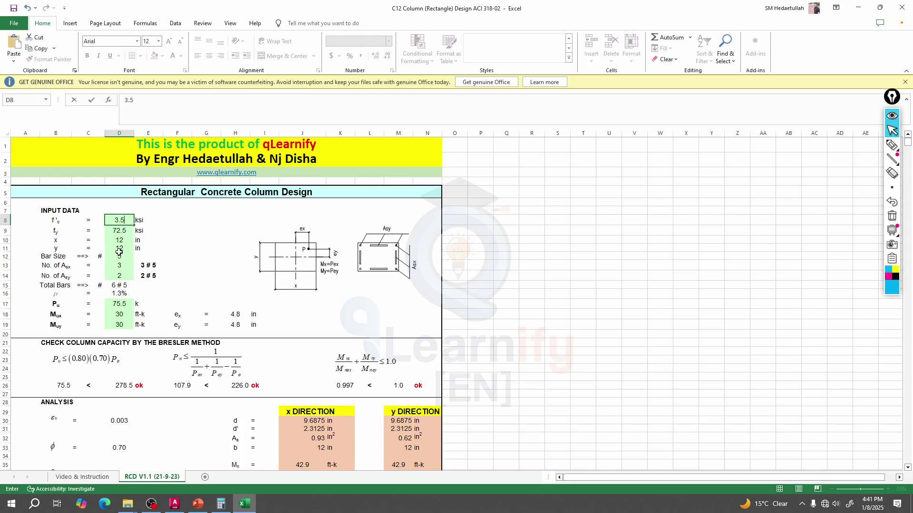
pyautogui.press('Return')
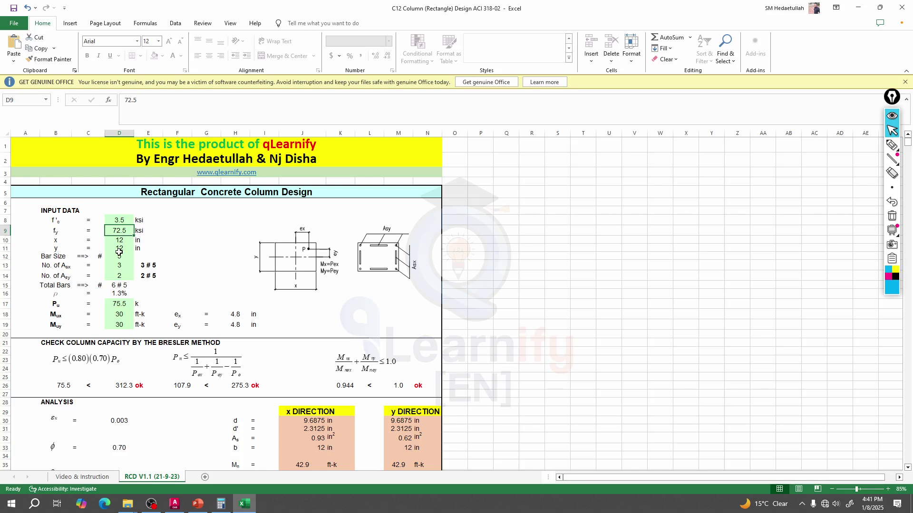
# - Review the column width, depth, bar size, bar counts and factored load Pu inputs
pyautogui.press('Return')
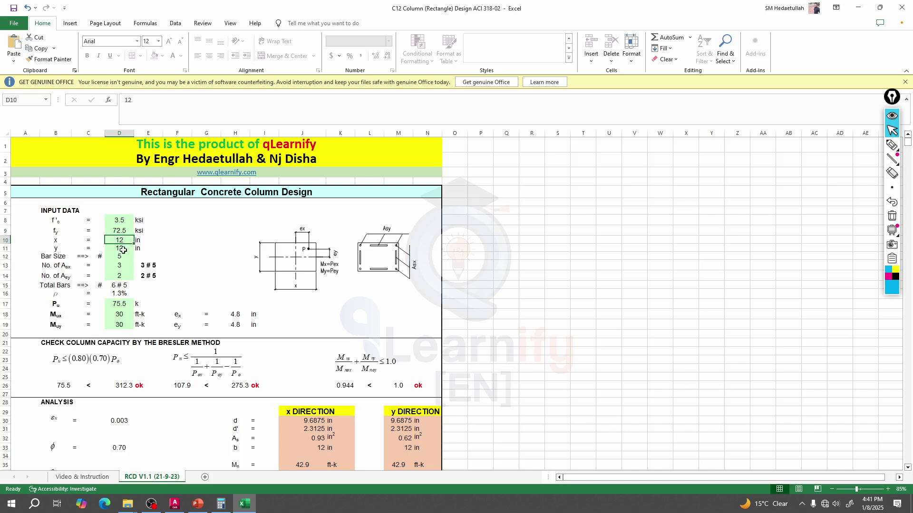
pyautogui.click(123, 250)
pyautogui.click(114, 257)
pyautogui.press('Return')
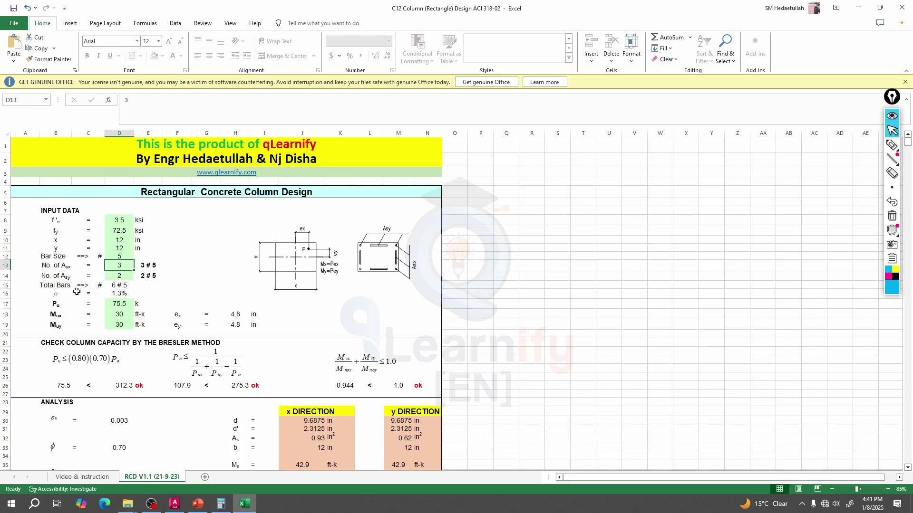
pyautogui.click(119, 305)
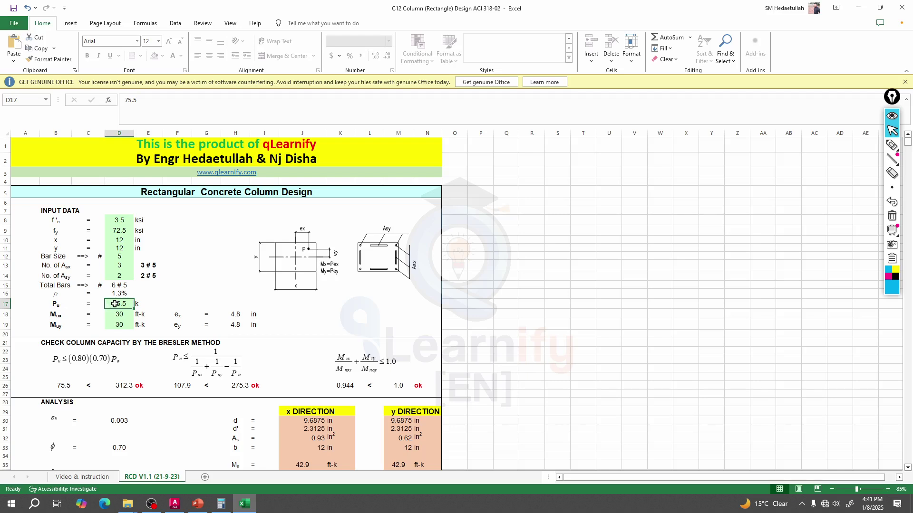
# - Place Calculator beside the PowerPoint slide showing Total Load DL 32.95 and LL 6.387 kips
pyautogui.click(221, 503)
pyautogui.moveTo(233, 50); pyautogui.dragTo(466, 70)
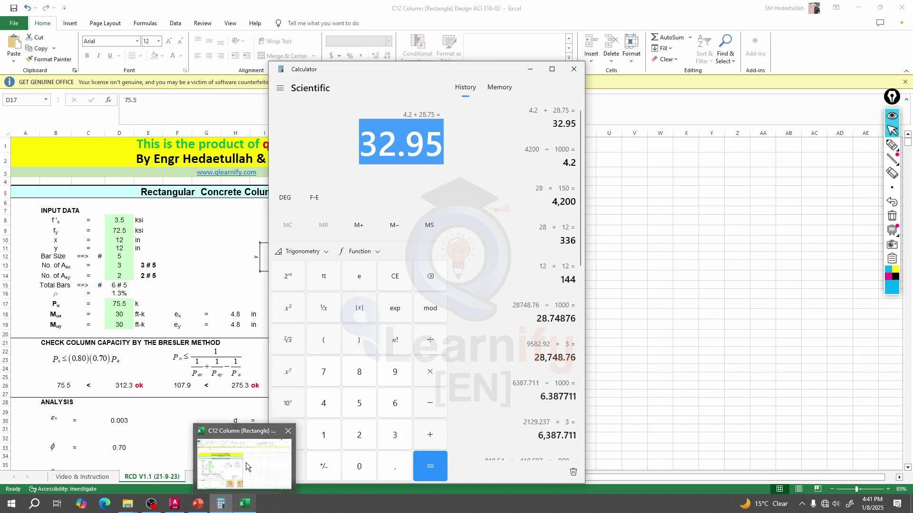
pyautogui.moveTo(246, 463)
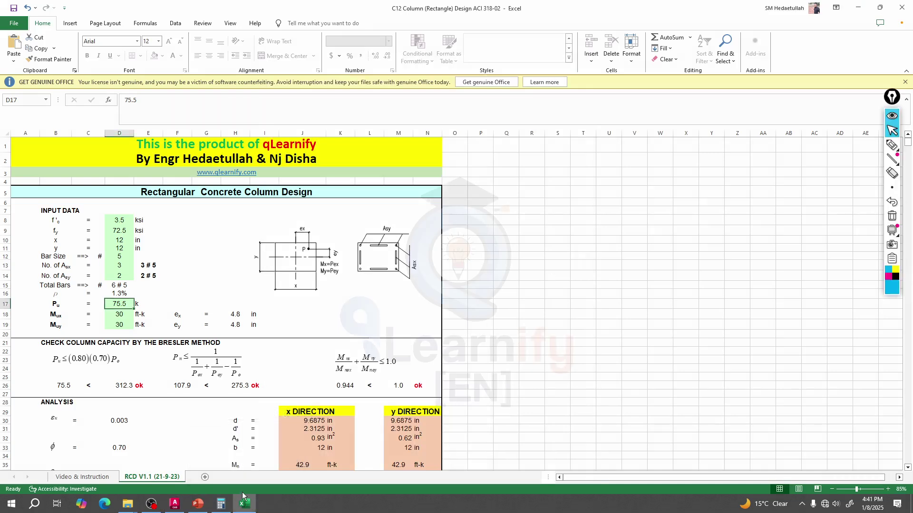
pyautogui.click(220, 506)
pyautogui.click(198, 504)
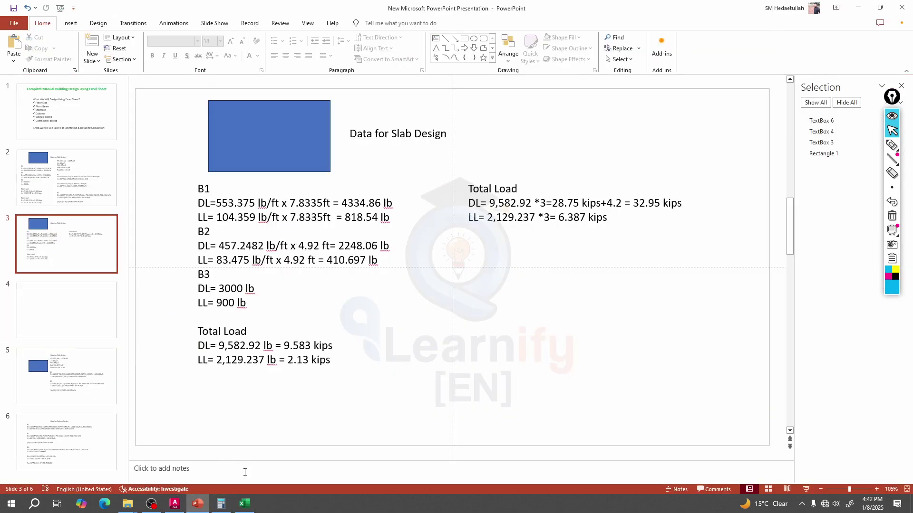
pyautogui.click(224, 506)
pyautogui.moveTo(463, 70); pyautogui.dragTo(296, 61)
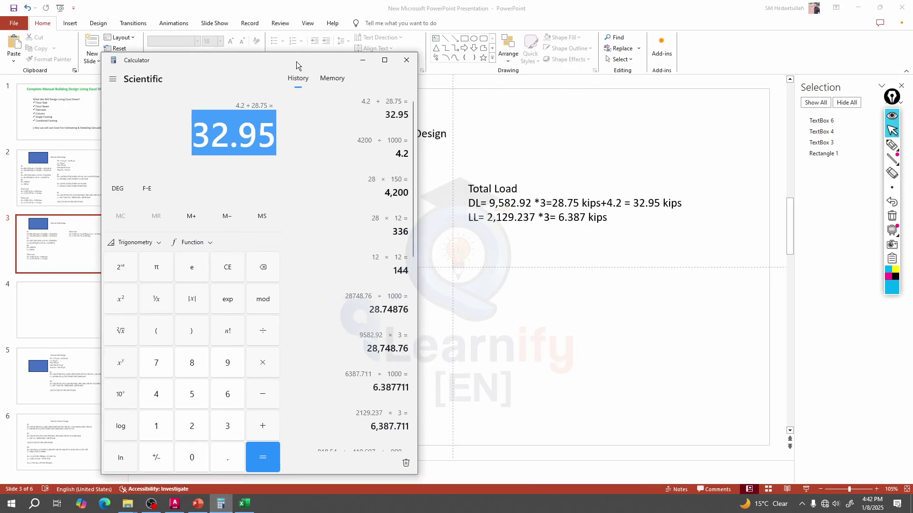
pyautogui.click(483, 227)
# - Start a new line below the LL line reading 'Pu=1.2*'
pyautogui.click(614, 221)
pyautogui.press('Return')
pyautogui.press('Return')
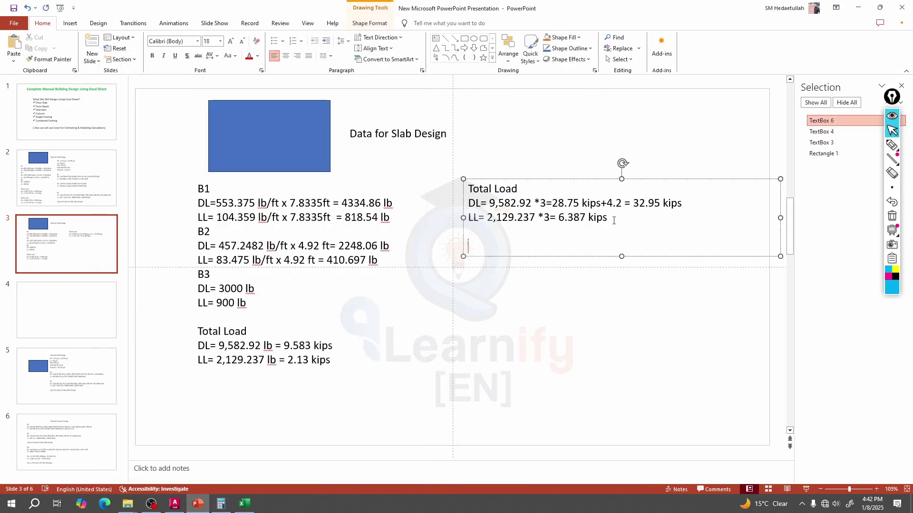
pyautogui.write('p')
pyautogui.press('BackSpace')
pyautogui.write('Pu=')
pyautogui.click(635, 199)
pyautogui.hotkey('shift', 'Right')
pyautogui.press('Right')
pyautogui.click(553, 243)
pyautogui.write('1.2*')
# - Complete the line as 'Pu=1.2* 32.95+1.6* 6.387' using the copied load values
pyautogui.moveTo(633, 203); pyautogui.dragTo(661, 203)
pyautogui.hotkey('ctrl', 'c')
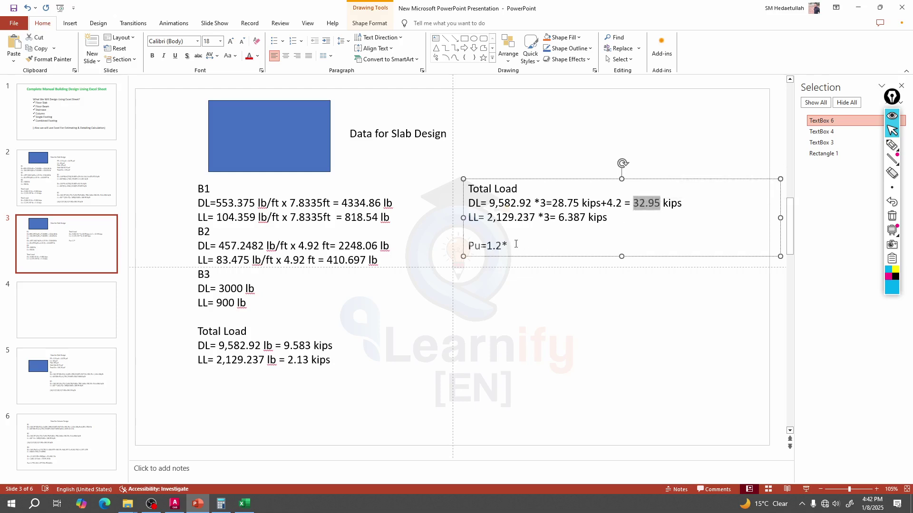
pyautogui.click(514, 244)
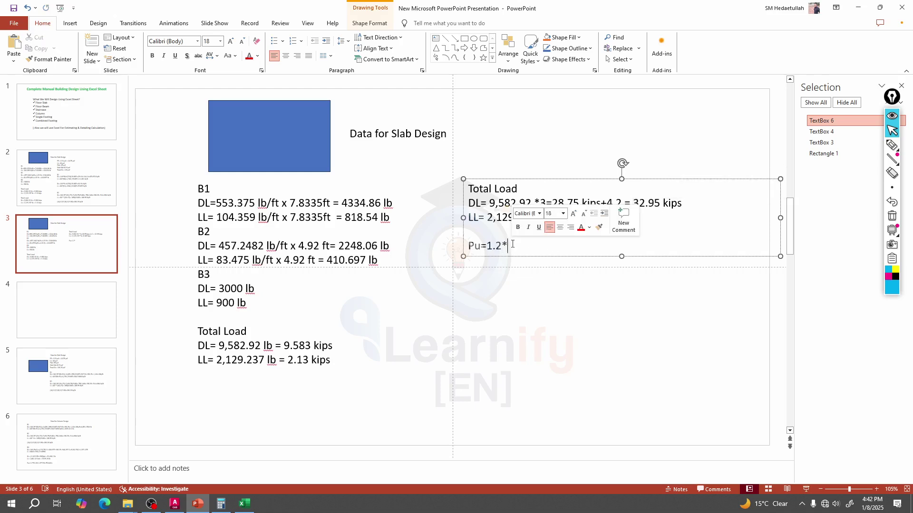
pyautogui.hotkey('ctrl', 'v')
pyautogui.write('+')
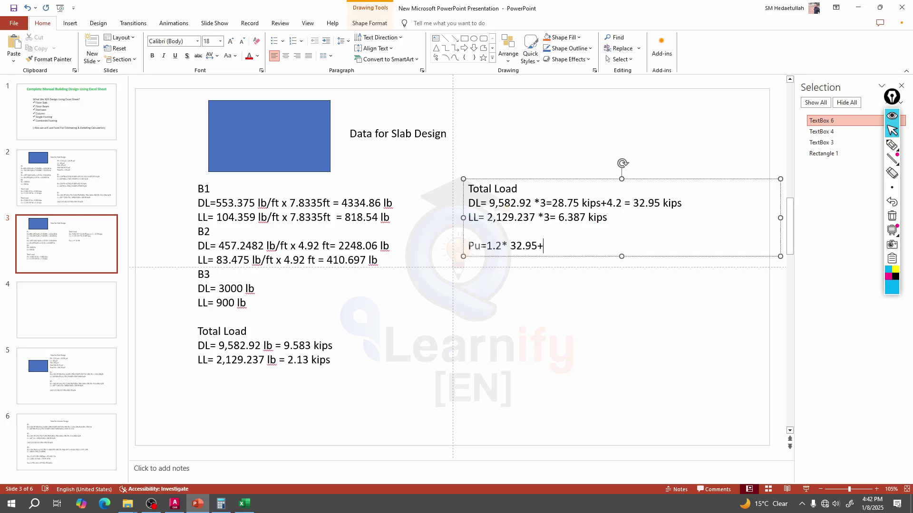
pyautogui.write('1.6*')
pyautogui.moveTo(559, 217); pyautogui.dragTo(584, 223)
pyautogui.hotkey('ctrl', 'c')
pyautogui.click(575, 243)
pyautogui.hotkey('ctrl', 'v')
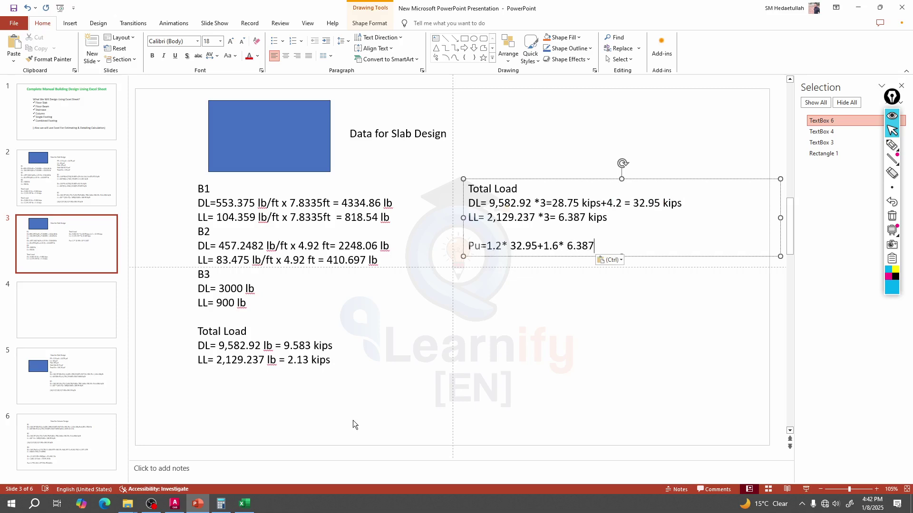
pyautogui.click(221, 503)
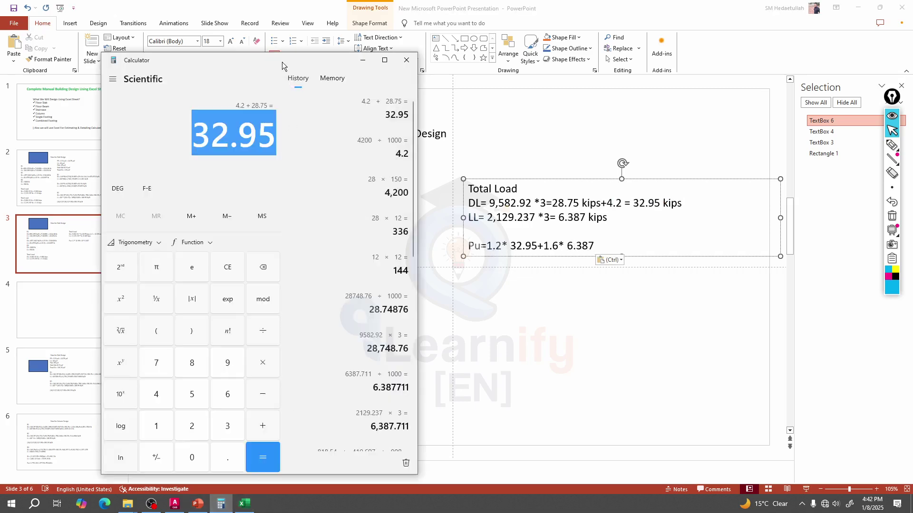
# - Key the Pu expression into Calculator and evaluate it, getting 143.97204864
pyautogui.moveTo(281, 62); pyautogui.dragTo(219, 50)
pyautogui.write('1.2*')
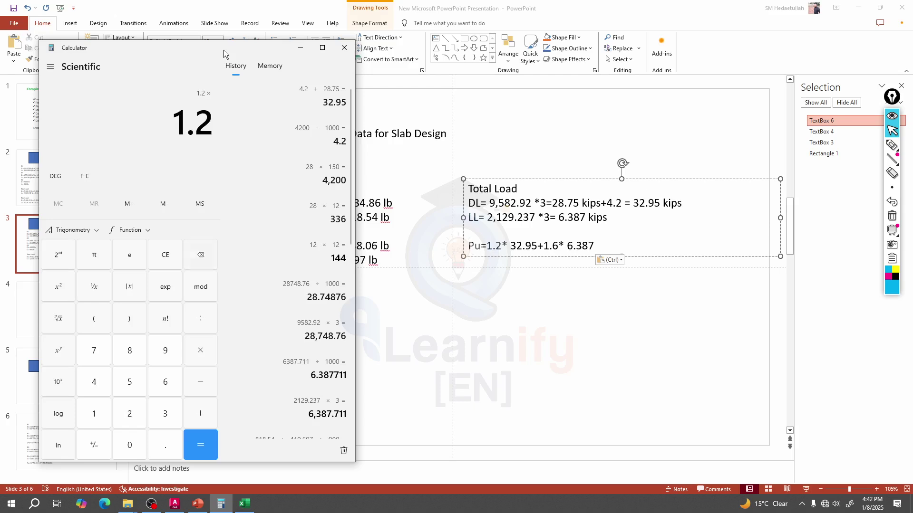
pyautogui.press('Delete')
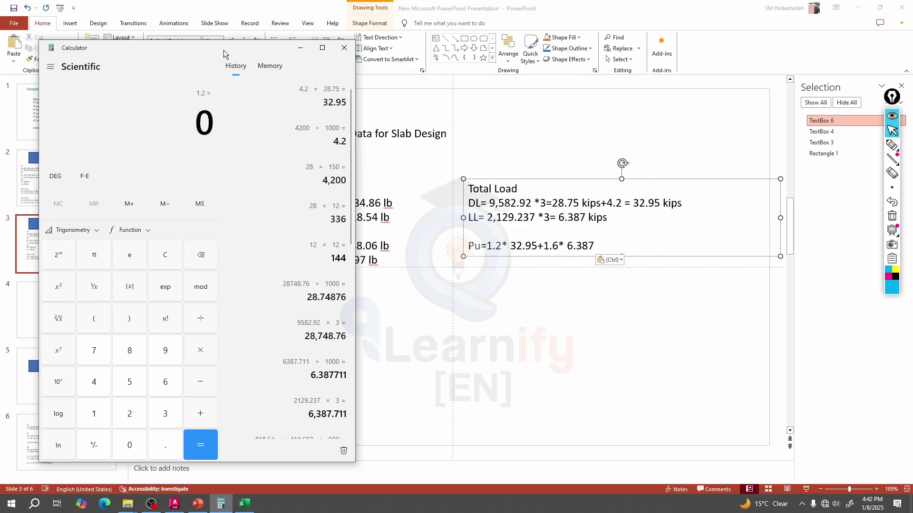
pyautogui.click(165, 255)
pyautogui.click(94, 318)
pyautogui.write('1.2')
pyautogui.press('*')
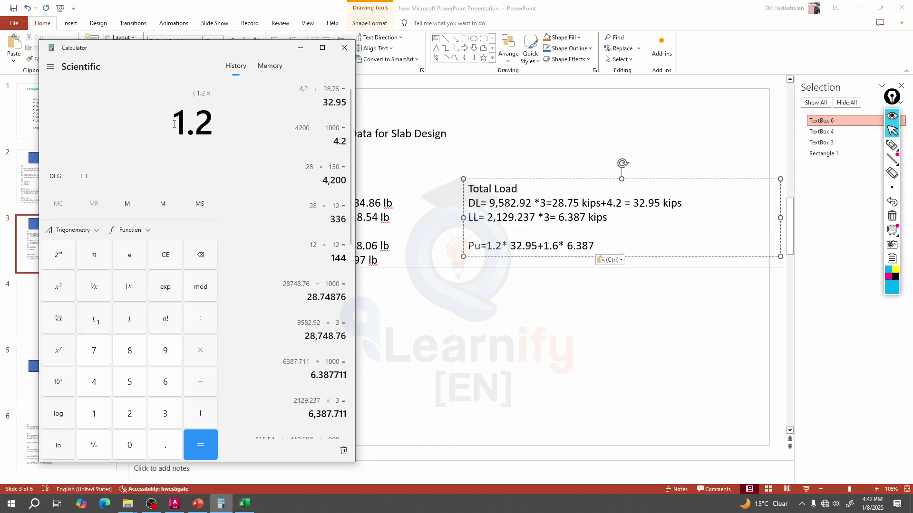
pyautogui.write('32.')
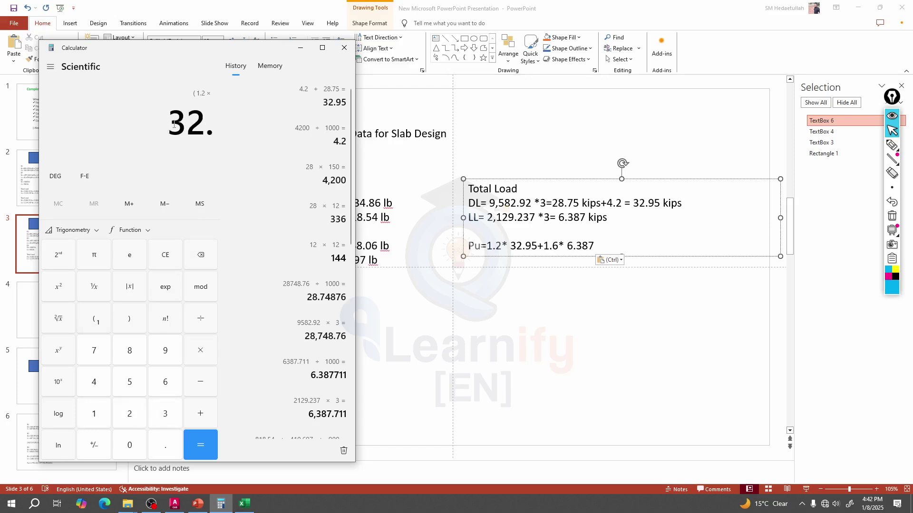
pyautogui.write('95 )')
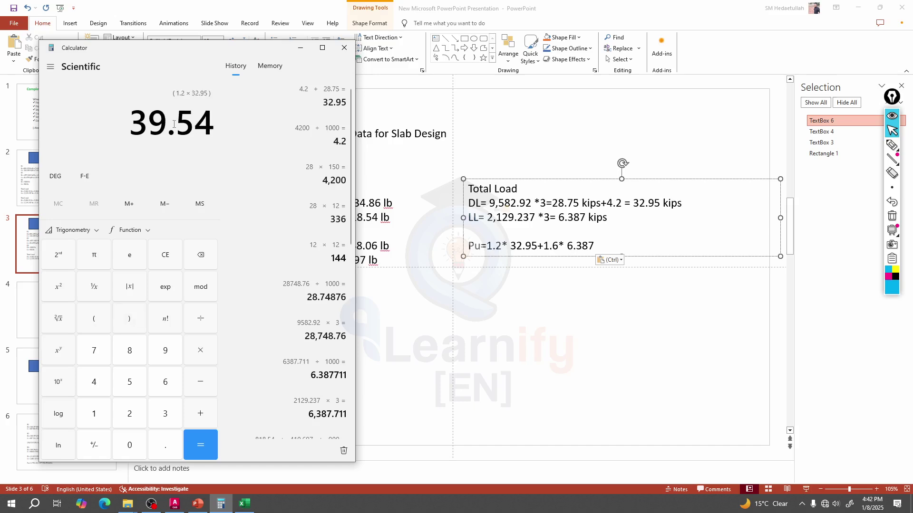
pyautogui.press('+')
pyautogui.write('(')
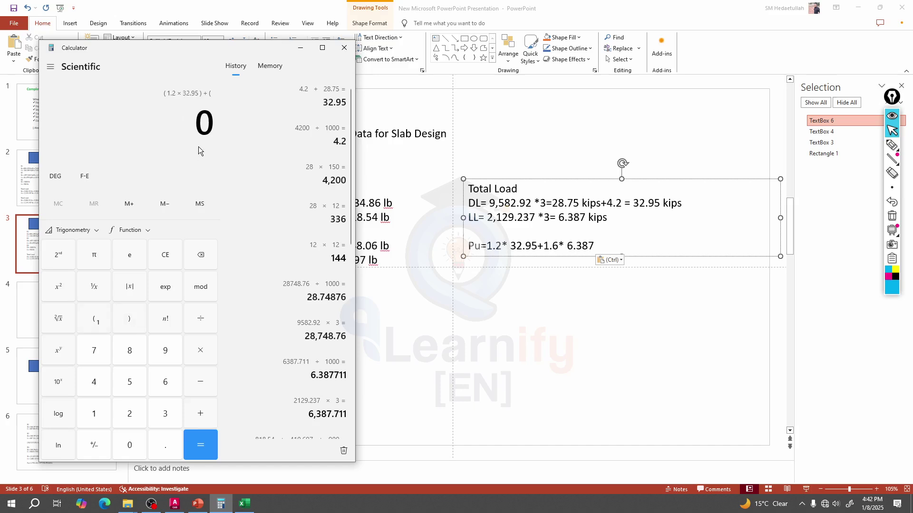
pyautogui.write('1.6*')
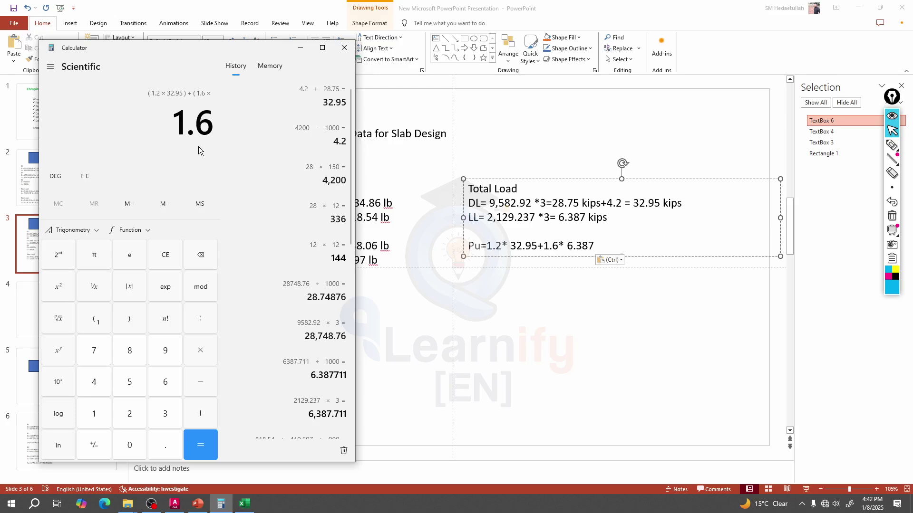
pyautogui.write('6.')
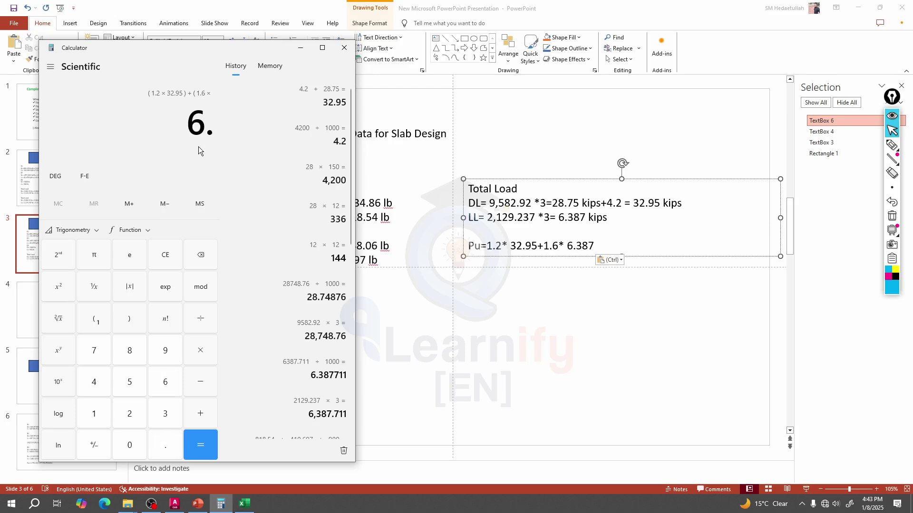
pyautogui.write('387')
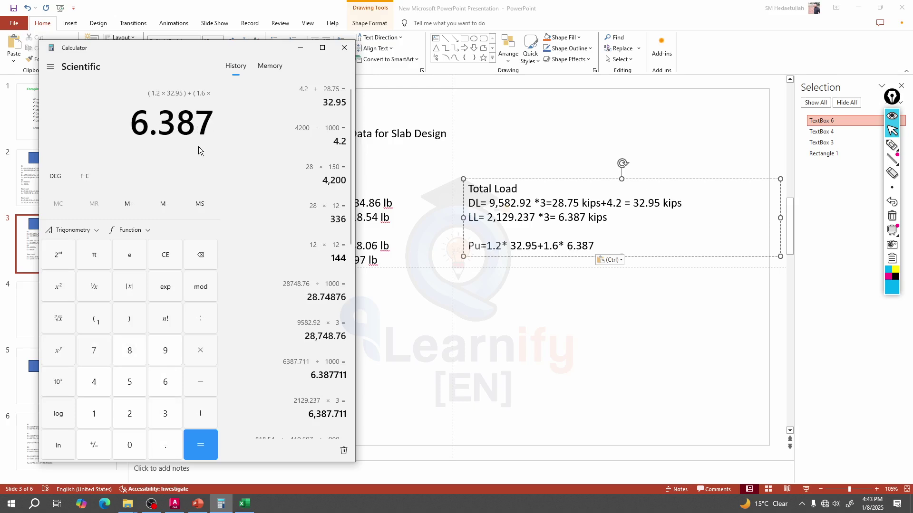
pyautogui.write(')')
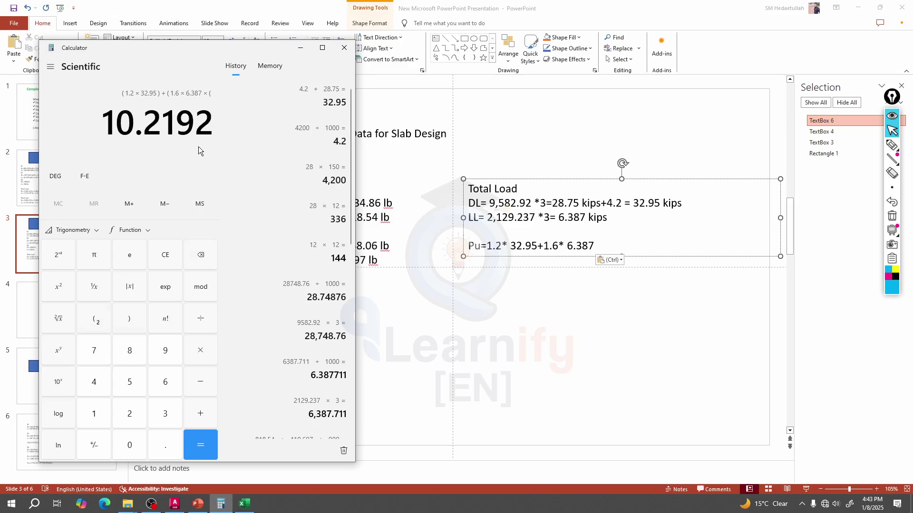
pyautogui.press('Return')
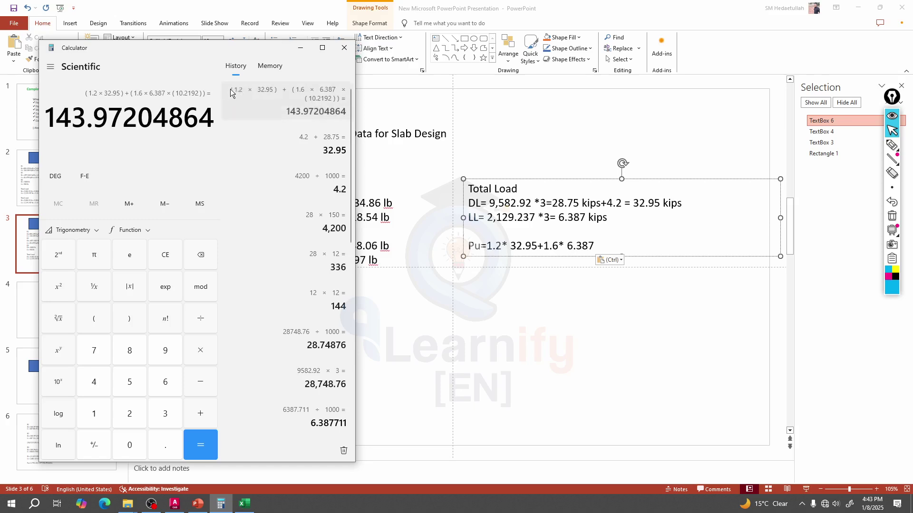
pyautogui.moveTo(312, 119); pyautogui.dragTo(226, 89)
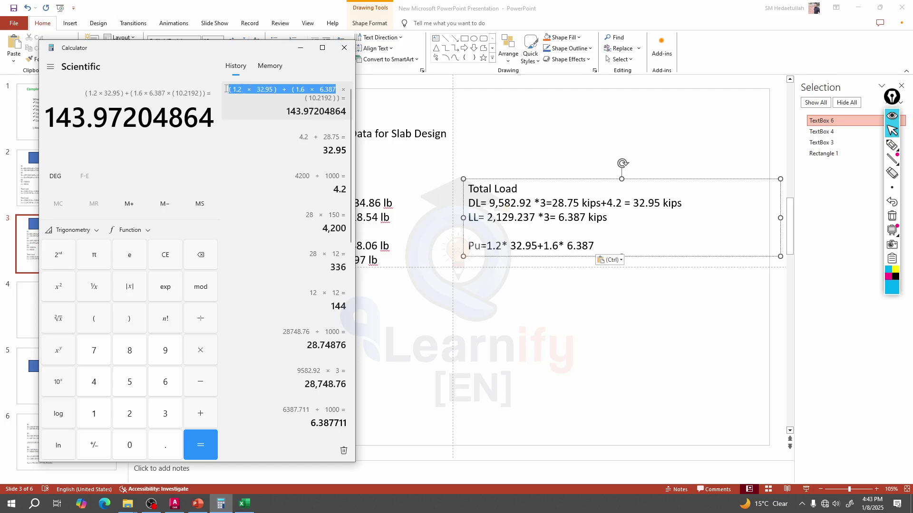
# - Clear the faulty entry and evaluate (1.2*32.95)+(1.6*6.387) to 49.7592
pyautogui.hotkey('ctrl', 'c')
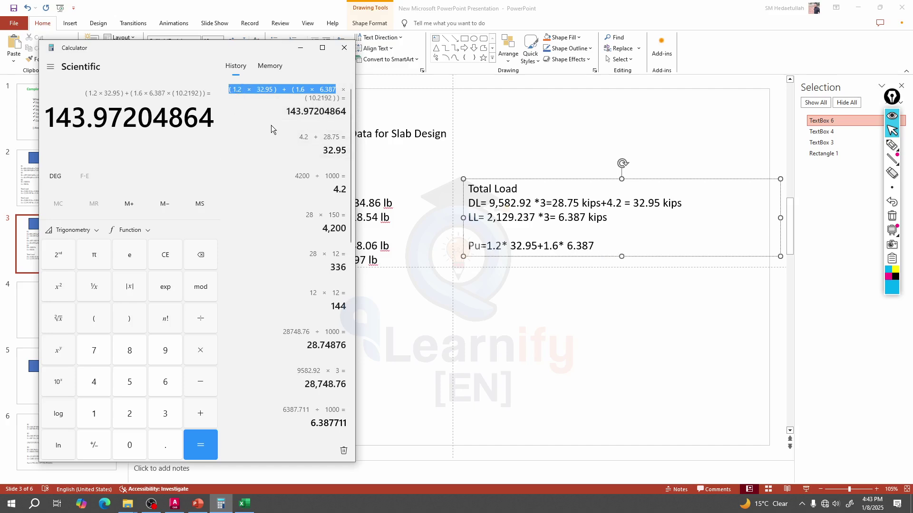
pyautogui.click(190, 93)
pyautogui.click(165, 254)
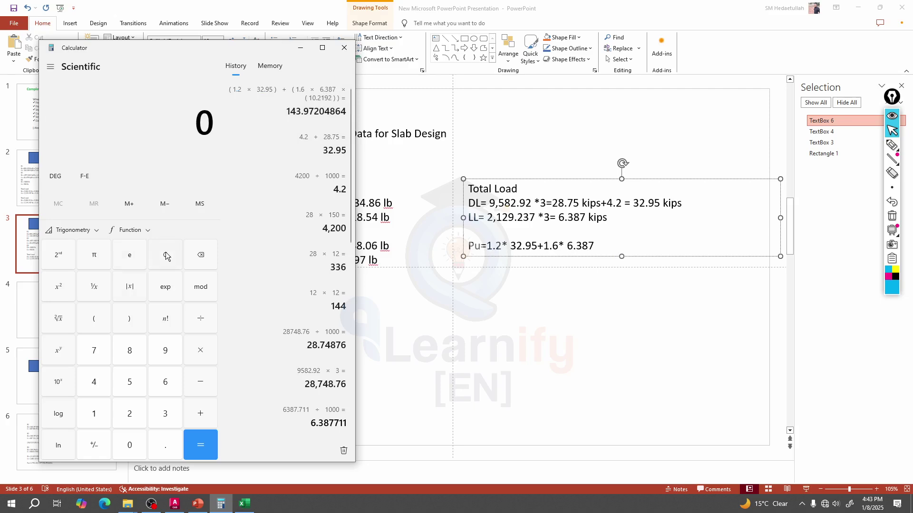
pyautogui.hotkey('ctrl', 'v')
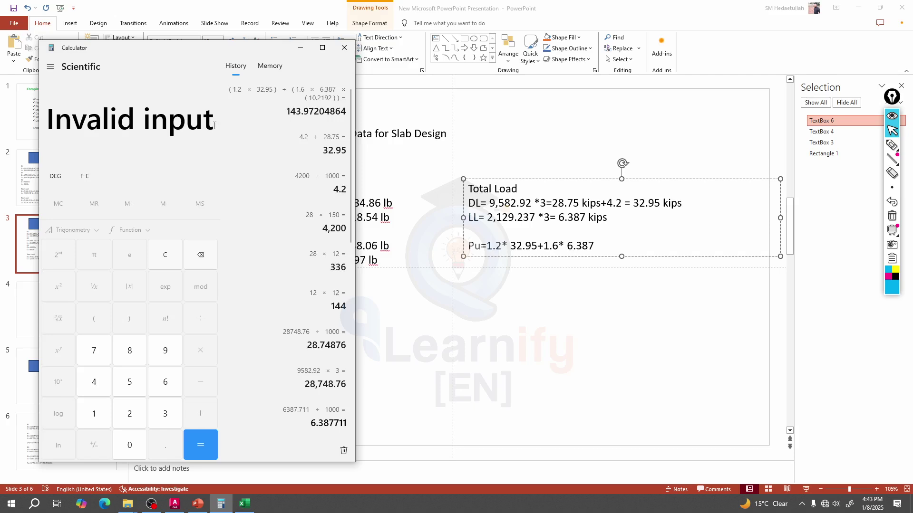
pyautogui.click(161, 260)
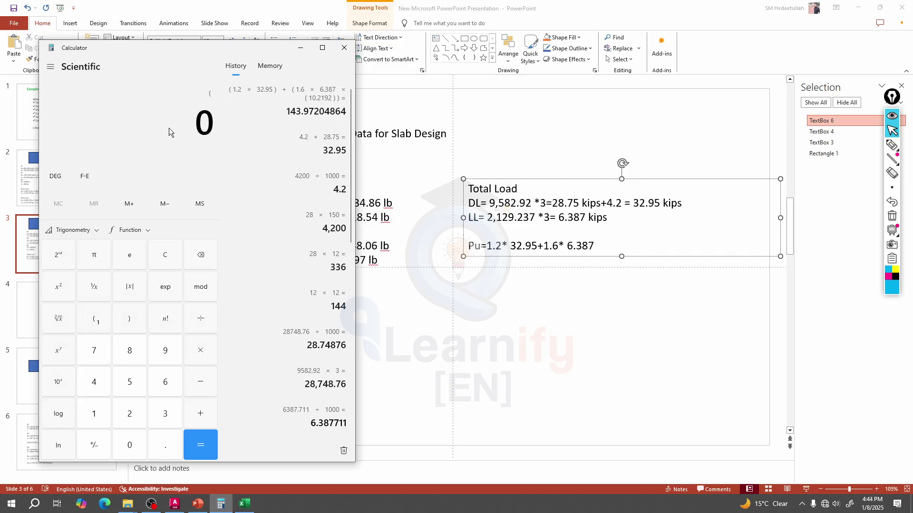
pyautogui.write('1.2*')
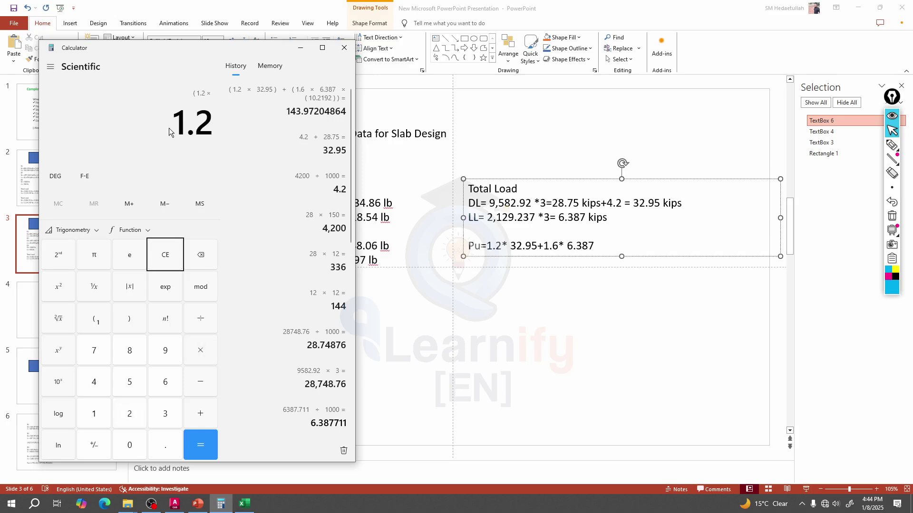
pyautogui.write('32.')
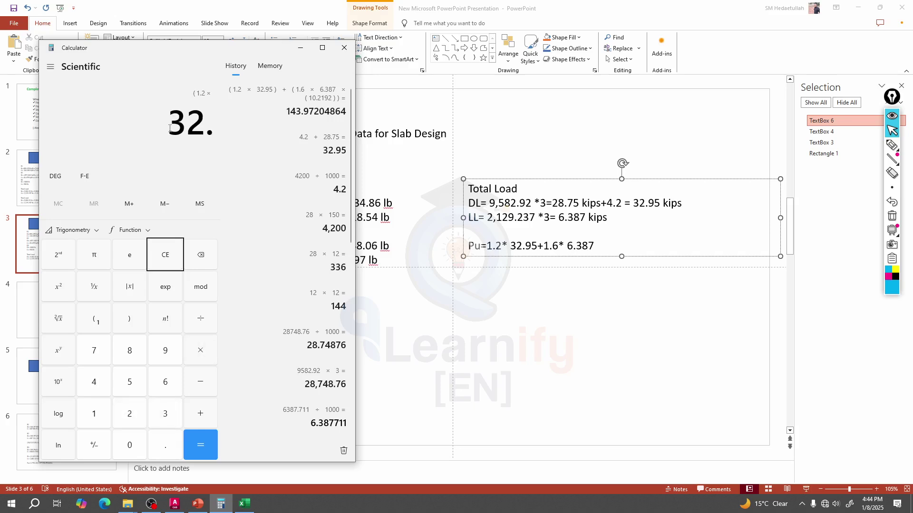
pyautogui.write('95')
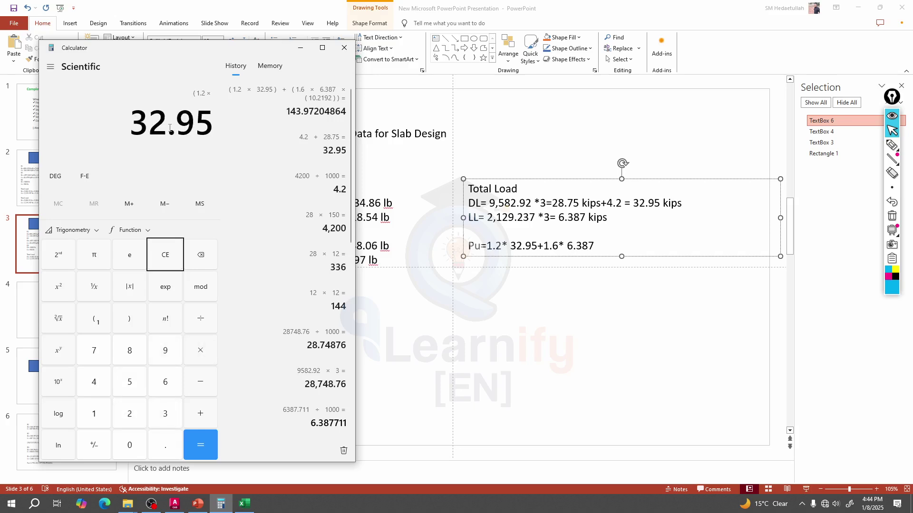
pyautogui.write(')')
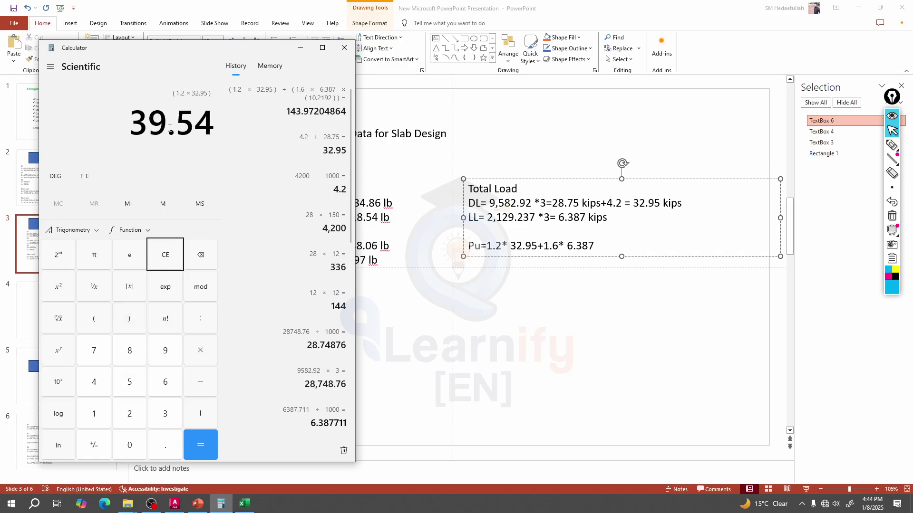
pyautogui.write('+(')
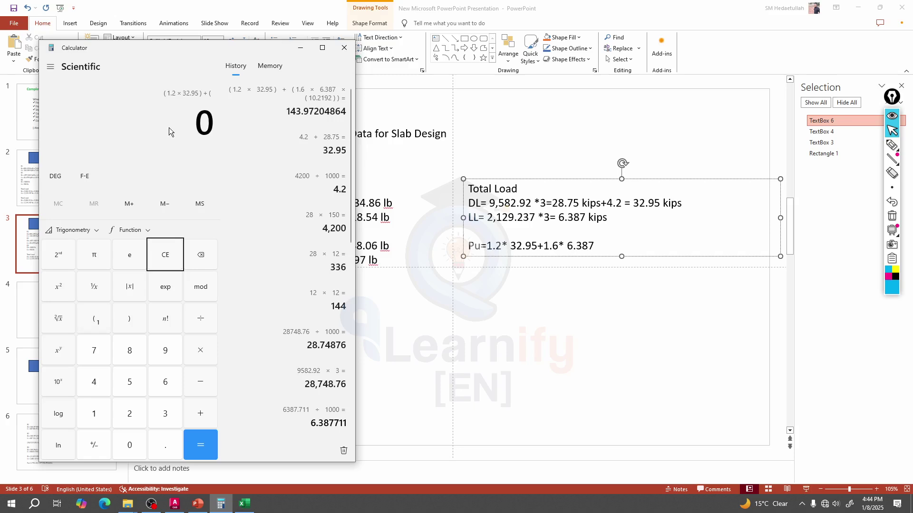
pyautogui.write('16.')
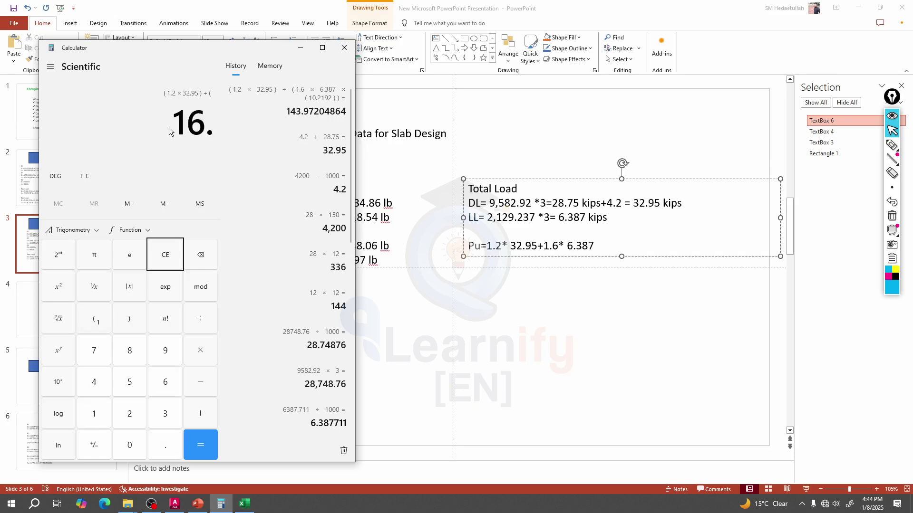
pyautogui.press('BackSpace')
pyautogui.press('BackSpace')
pyautogui.write('.6')
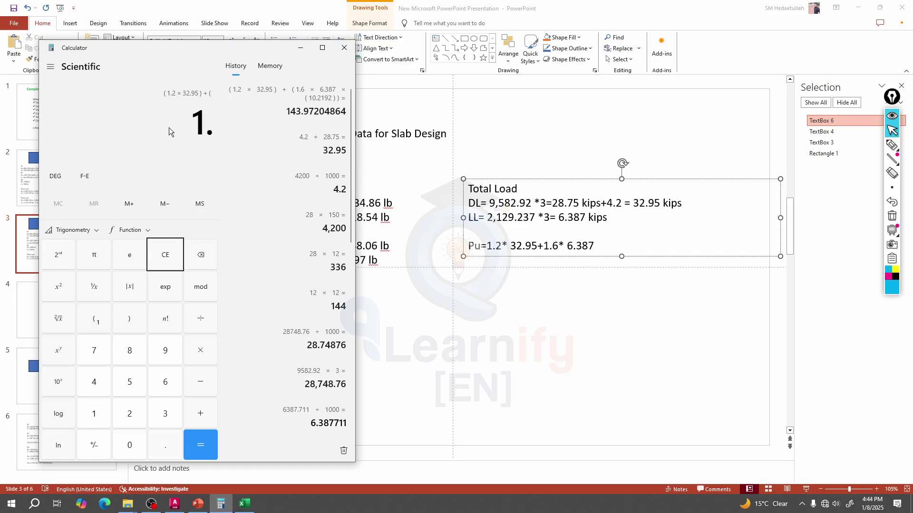
pyautogui.write('*')
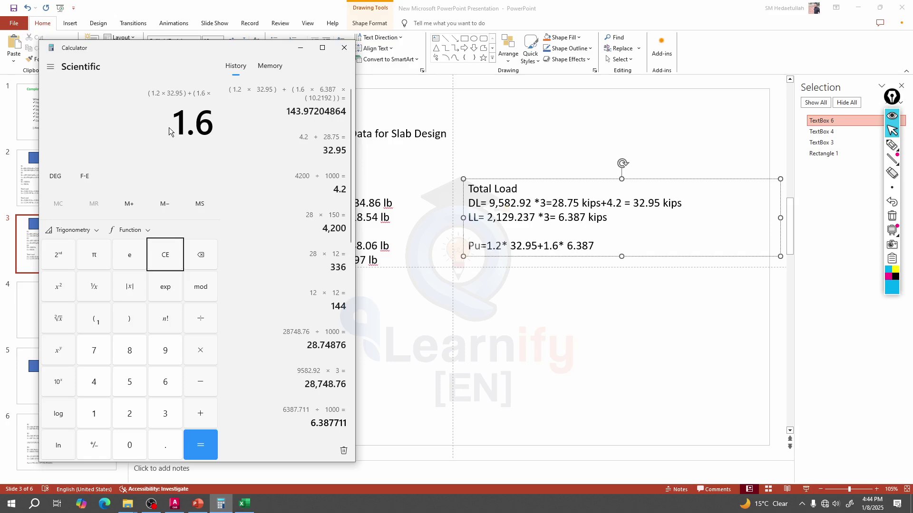
pyautogui.write('6.3')
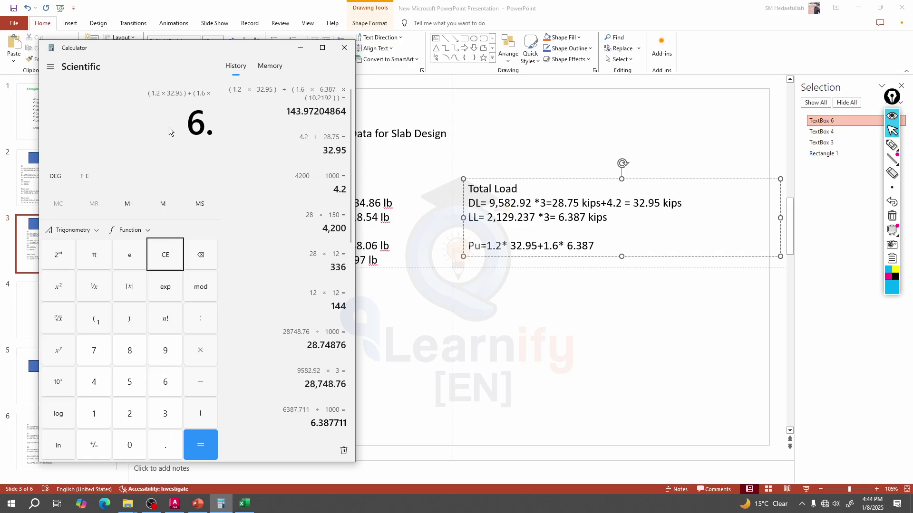
pyautogui.write('87')
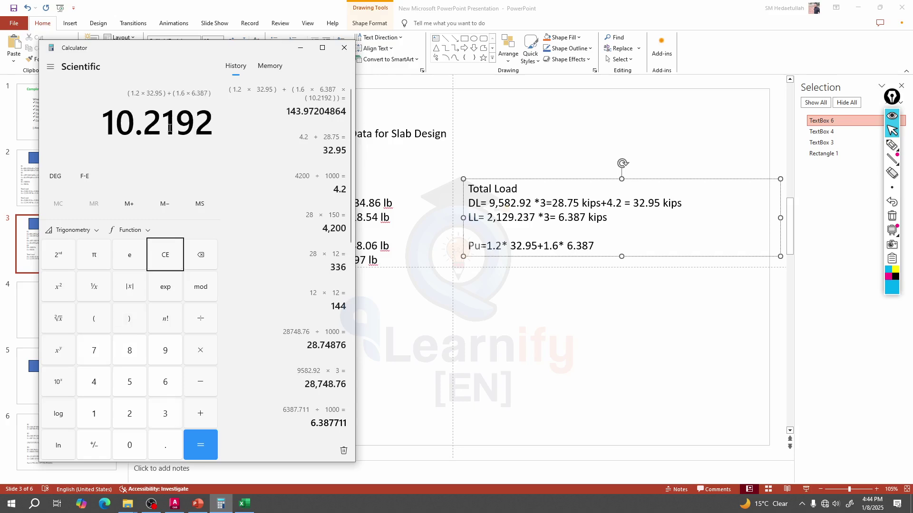
pyautogui.press('Return')
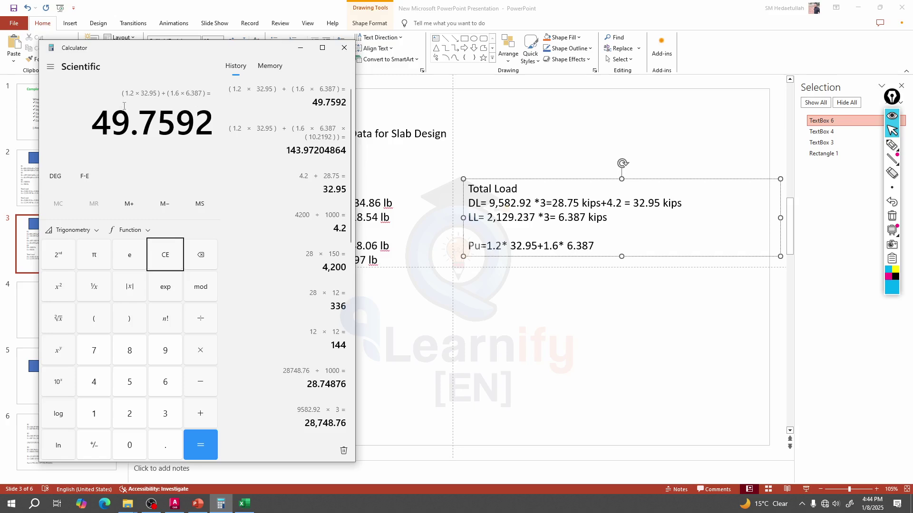
# - Copy the 49.7592 result from Calculator
pyautogui.moveTo(105, 131); pyautogui.dragTo(213, 127)
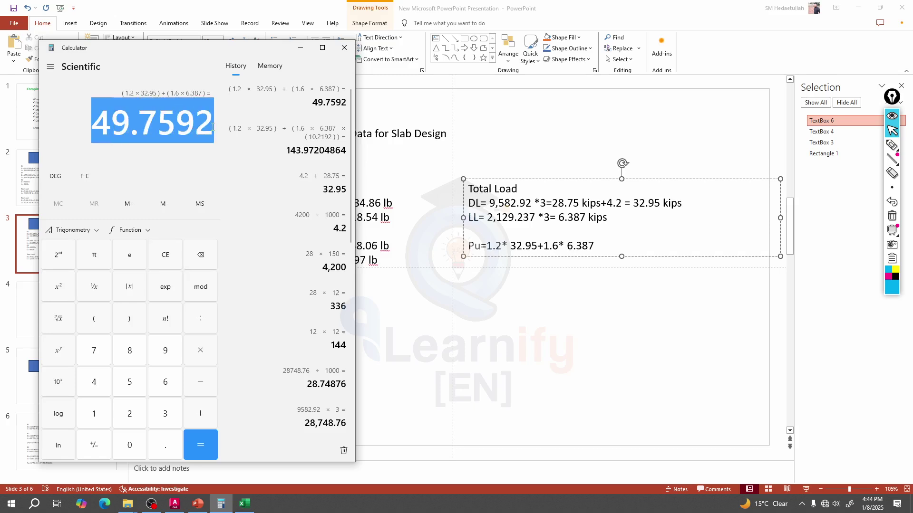
pyautogui.rightClick(184, 131)
pyautogui.click(210, 138)
pyautogui.click(597, 248)
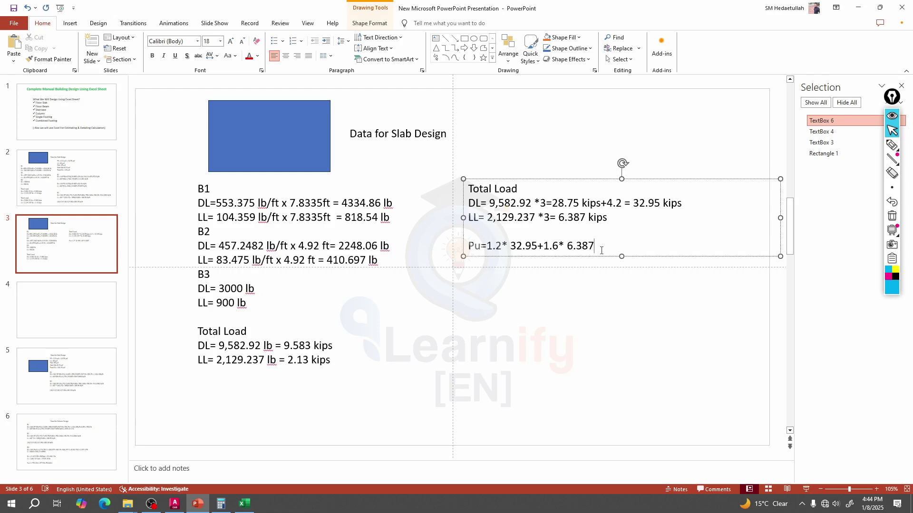
# - Append '= 49.7592=50 kips' to the Pu line on slide 3
pyautogui.write('=')
pyautogui.hotkey('ctrl', 'v')
pyautogui.write('0 kips')
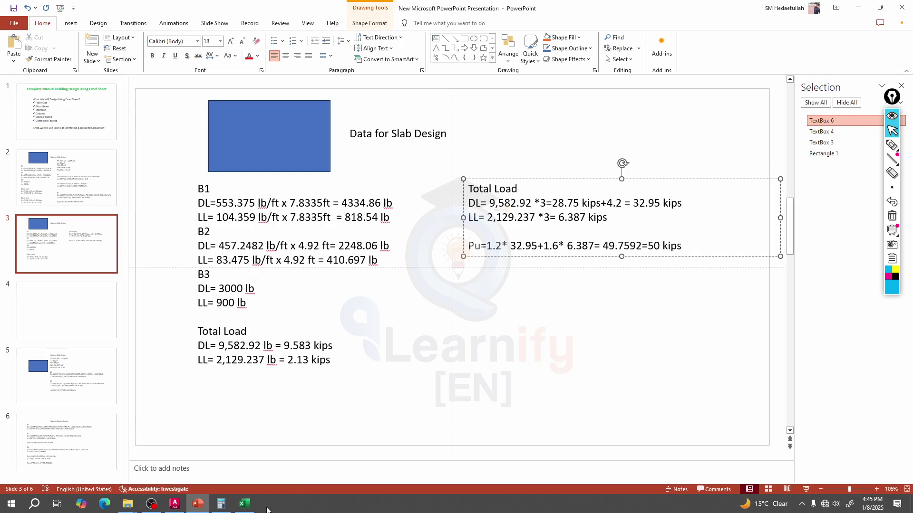
pyautogui.click(244, 505)
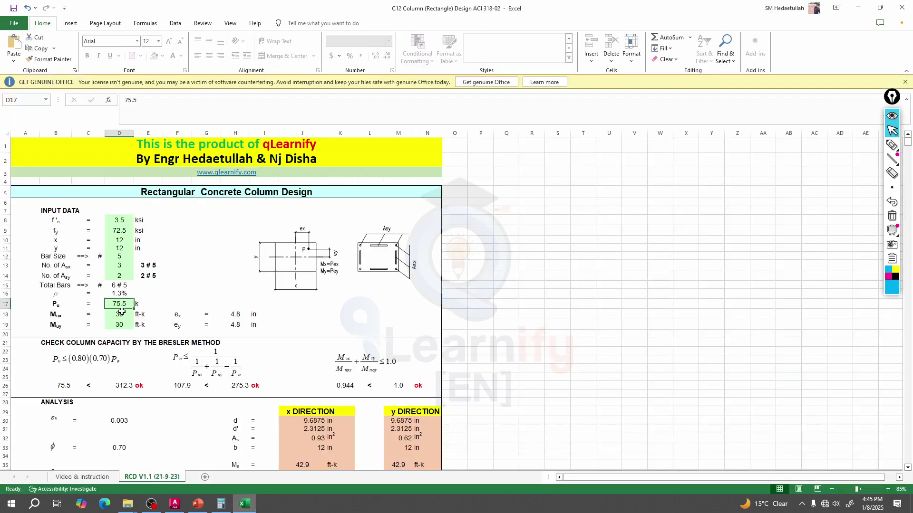
# - Enter a factored axial load Pu of 50 k in cell D17
pyautogui.write('50')
pyautogui.press('Return')
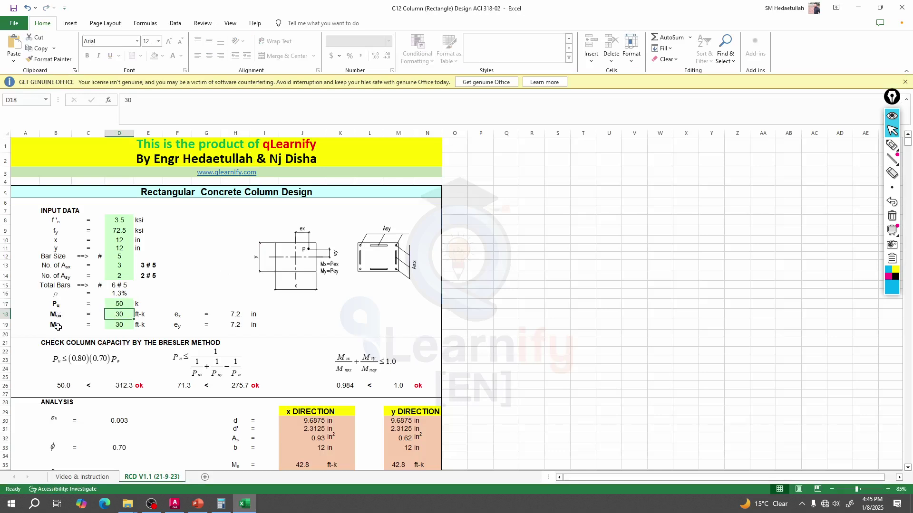
pyautogui.press('Return')
pyautogui.click(119, 316)
# - Move Calculator to the right side, clear of the worksheet
pyautogui.click(221, 504)
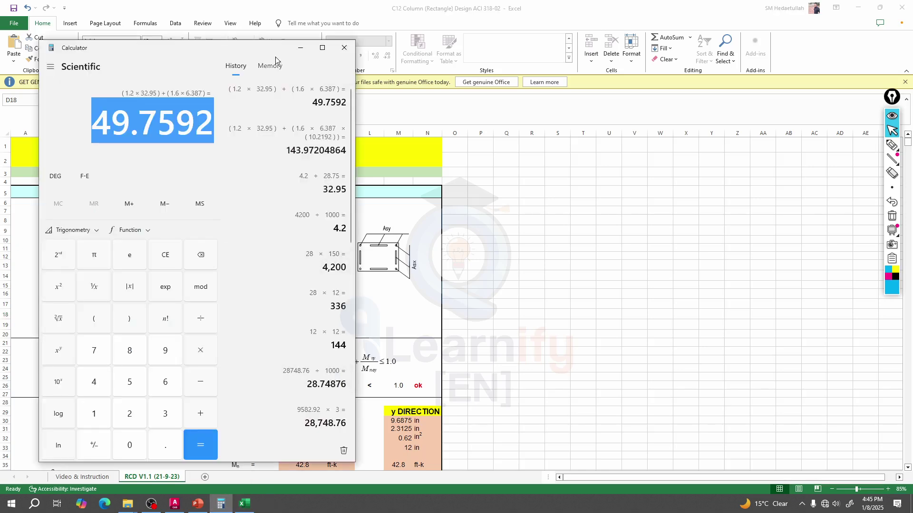
pyautogui.moveTo(263, 50); pyautogui.dragTo(617, 119)
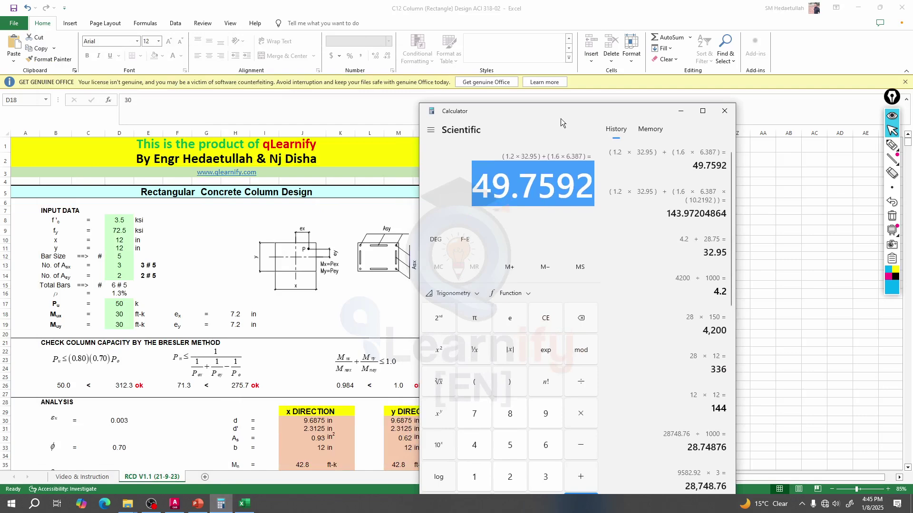
pyautogui.click(584, 112)
pyautogui.moveTo(555, 113); pyautogui.dragTo(577, 108)
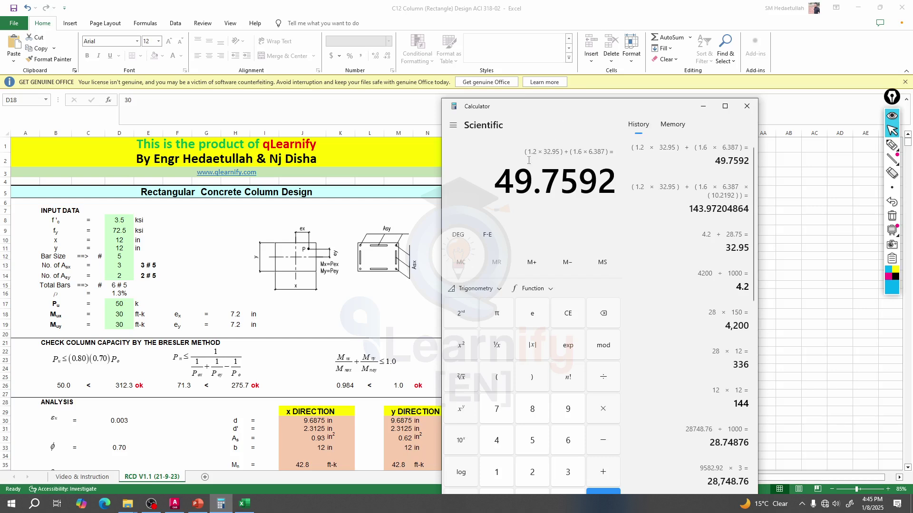
# - Try Mux of 20, 25 and 22 ft-k, then settle on Mux and Muy of 20 ft-k
pyautogui.click(133, 318)
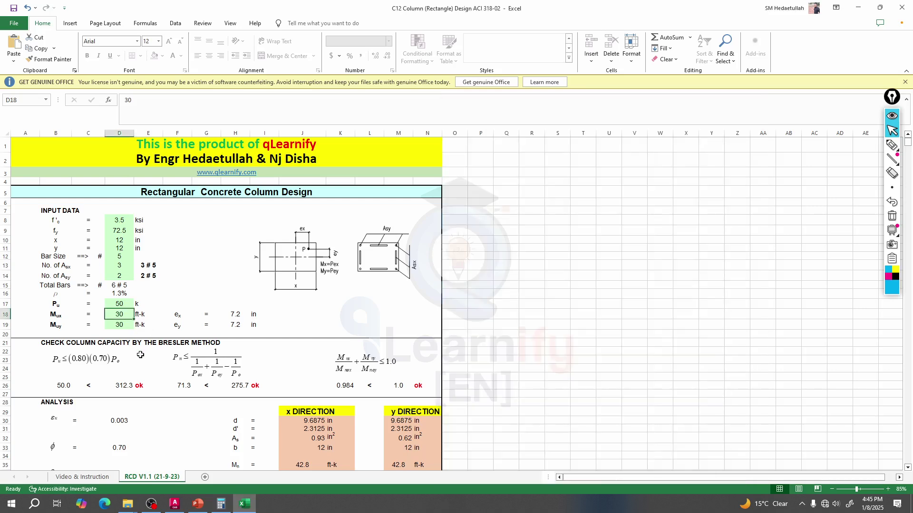
pyautogui.write('20')
pyautogui.press('Return')
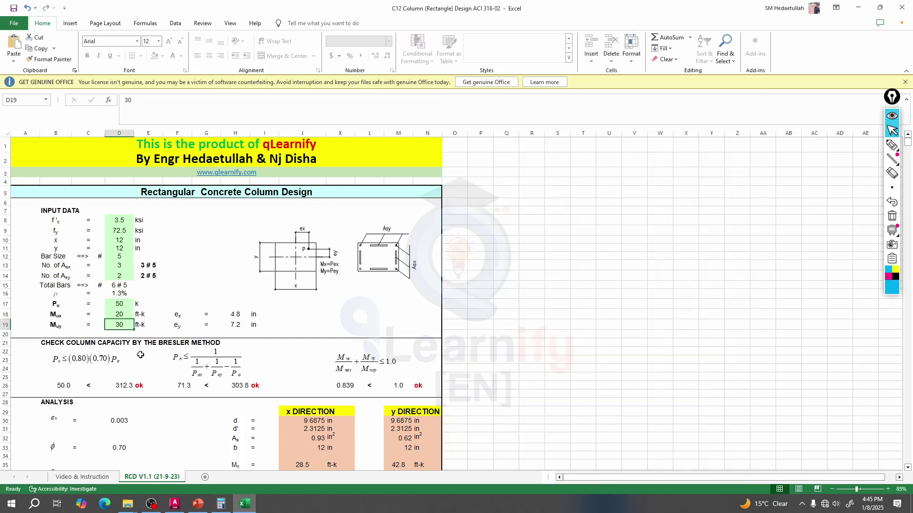
pyautogui.click(125, 316)
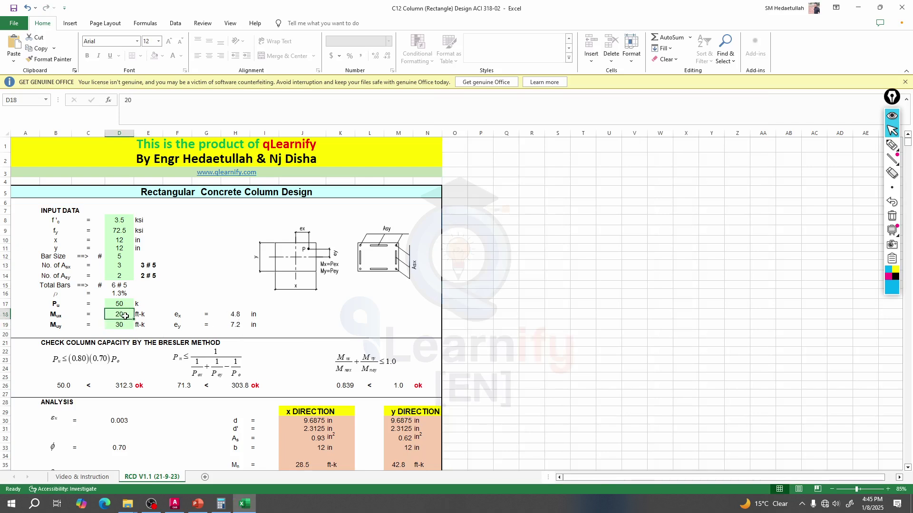
pyautogui.write('25')
pyautogui.press('Return')
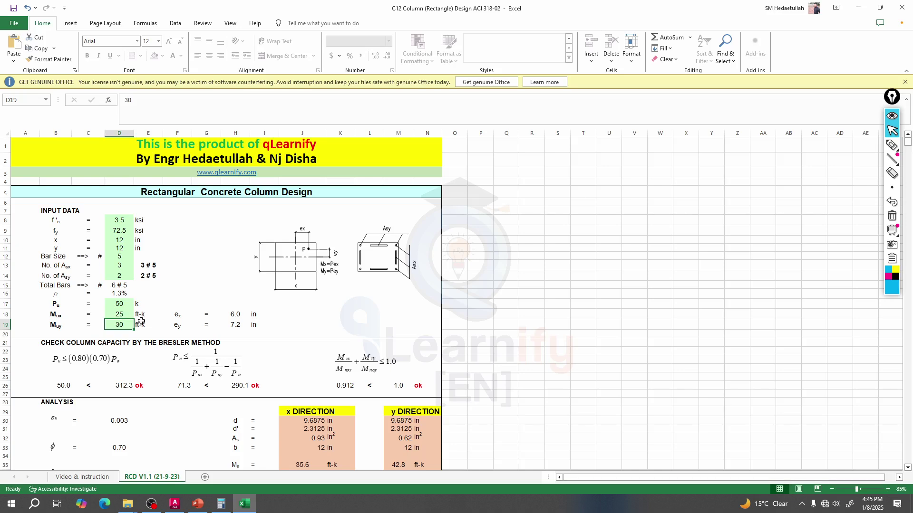
pyautogui.click(115, 314)
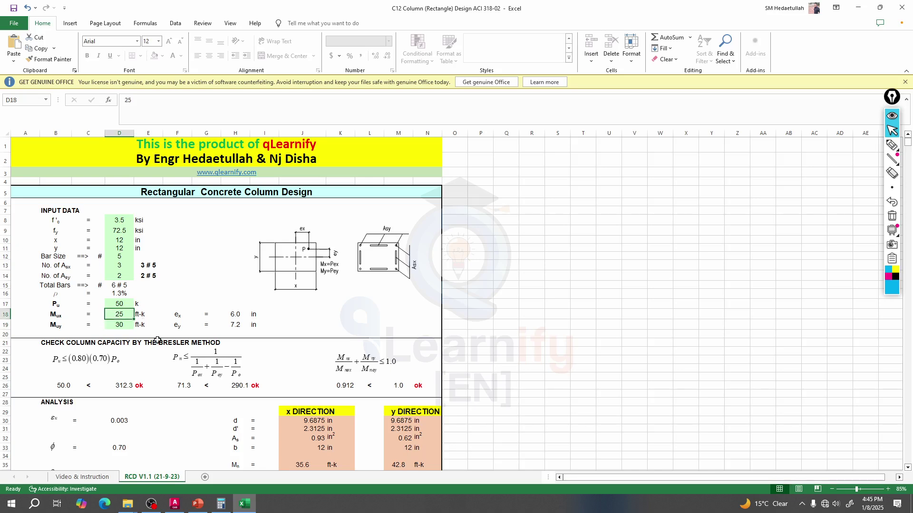
pyautogui.write('22')
pyautogui.press('Return')
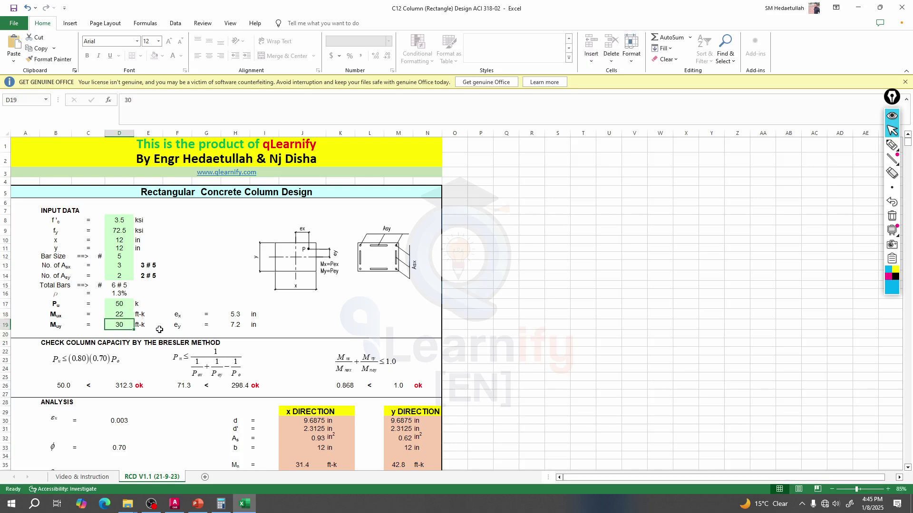
pyautogui.click(118, 315)
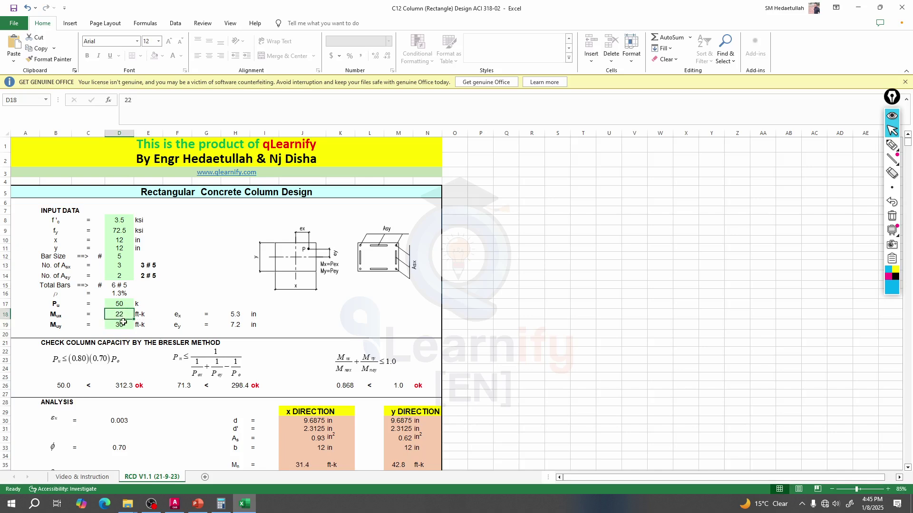
pyautogui.write('20')
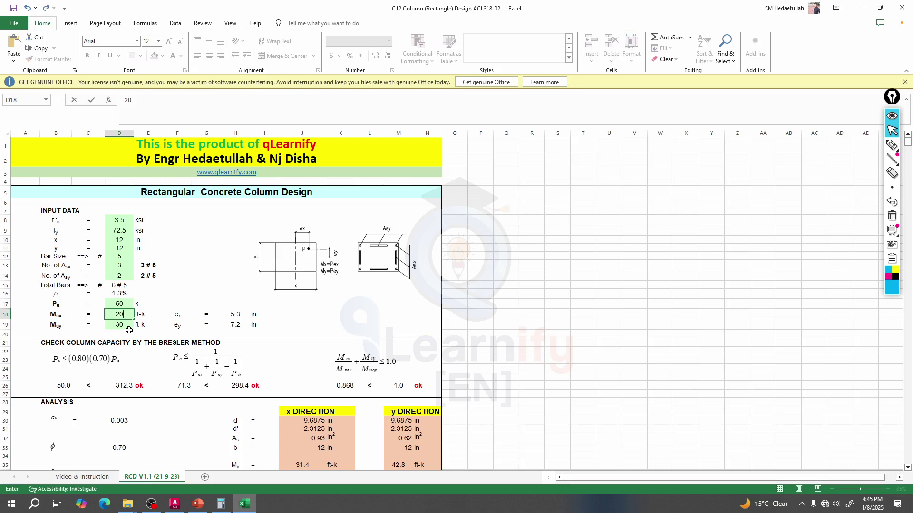
pyautogui.press('Return')
pyautogui.write('20')
pyautogui.press('Return')
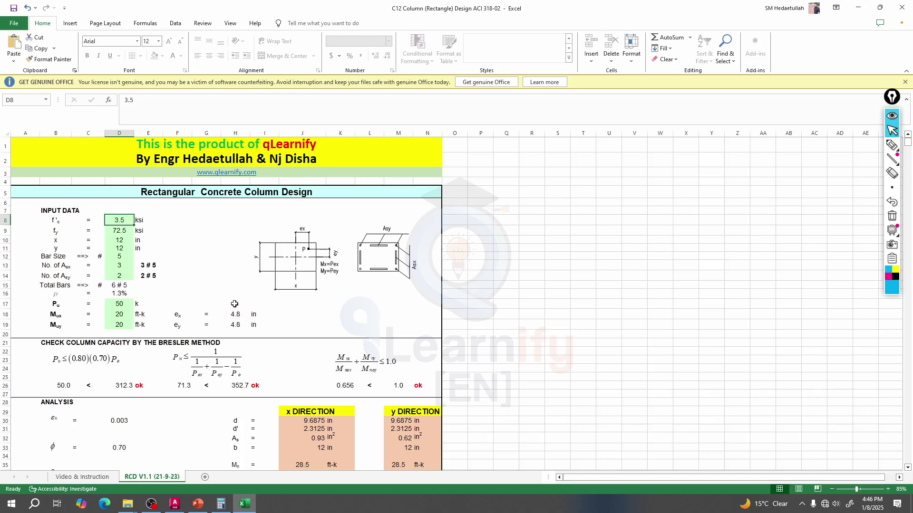
pyautogui.scroll(-1, 229, 304)
pyautogui.scroll(1, 152, 376)
pyautogui.moveTo(124, 265); pyautogui.dragTo(123, 260)
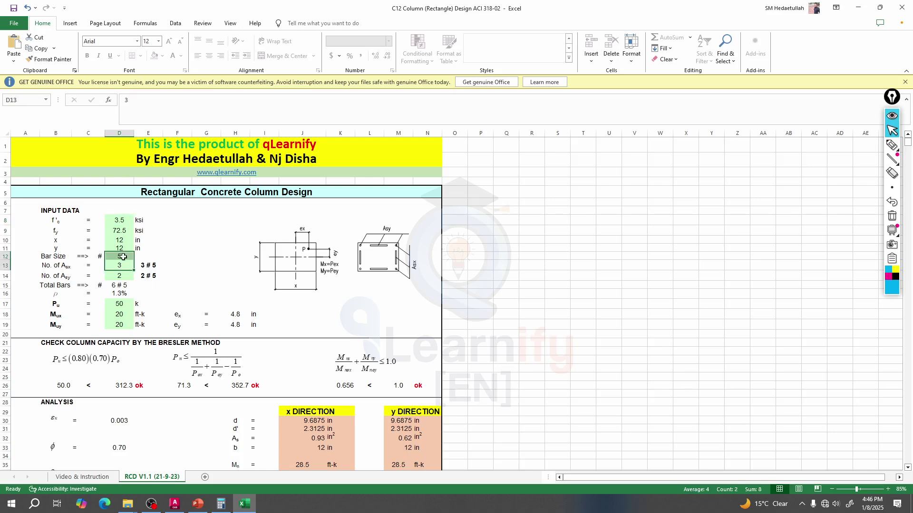
pyautogui.click(122, 257)
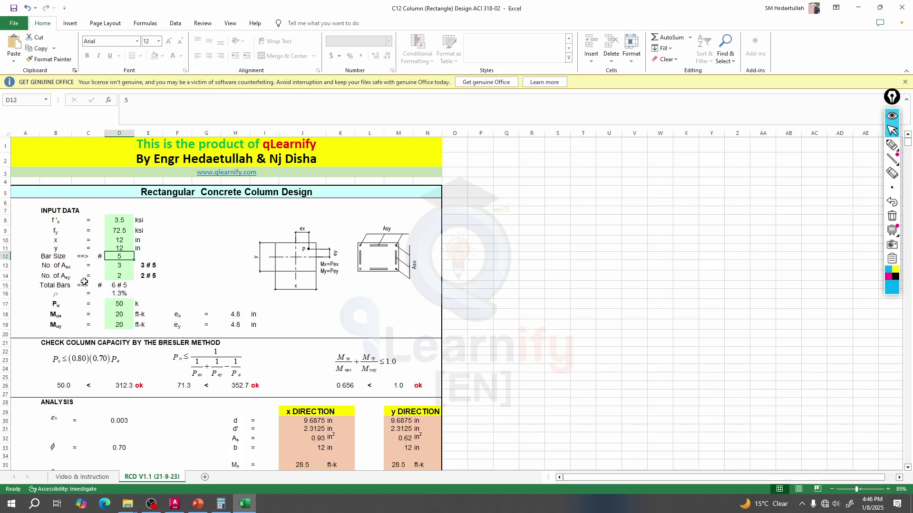
pyautogui.click(119, 268)
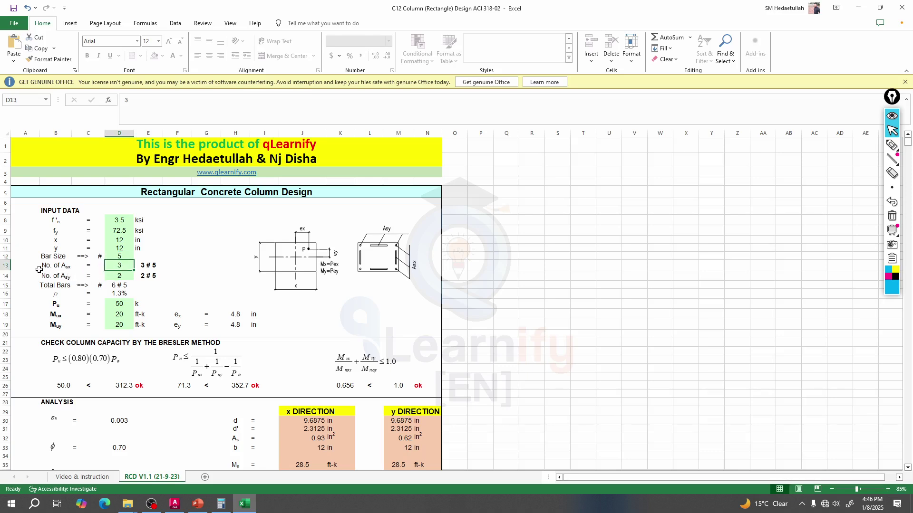
pyautogui.moveTo(118, 277); pyautogui.dragTo(122, 264)
pyautogui.click(122, 278)
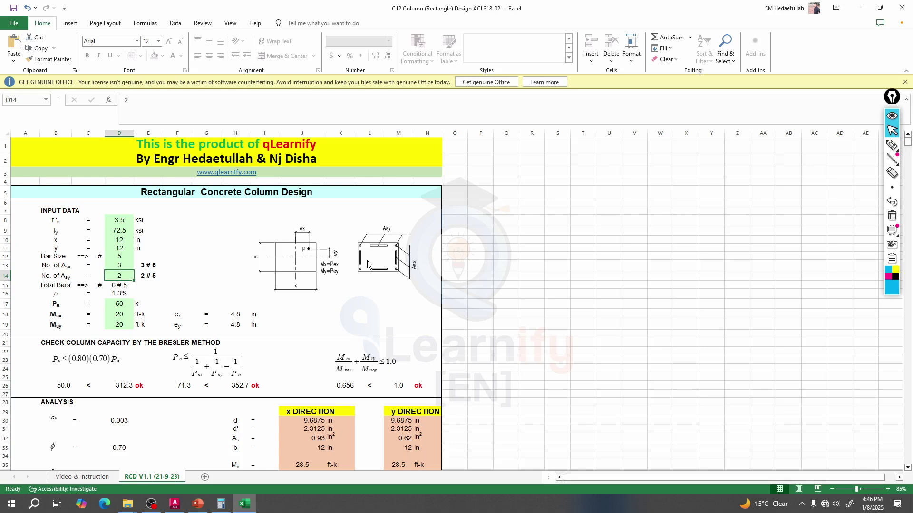
pyautogui.click(108, 265)
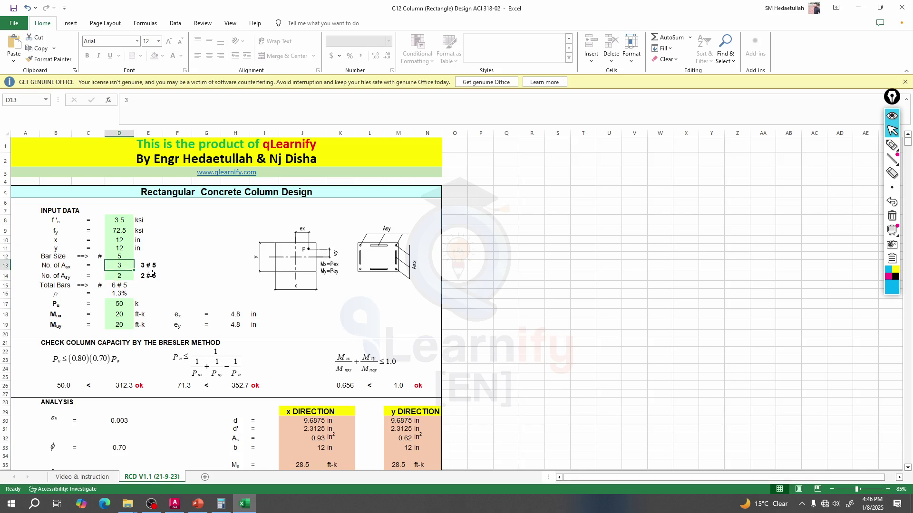
# - Set 2 #5 bars along the x face in D13, giving 4 #5 bars at 0.9% steel
pyautogui.write('2')
pyautogui.press('Return')
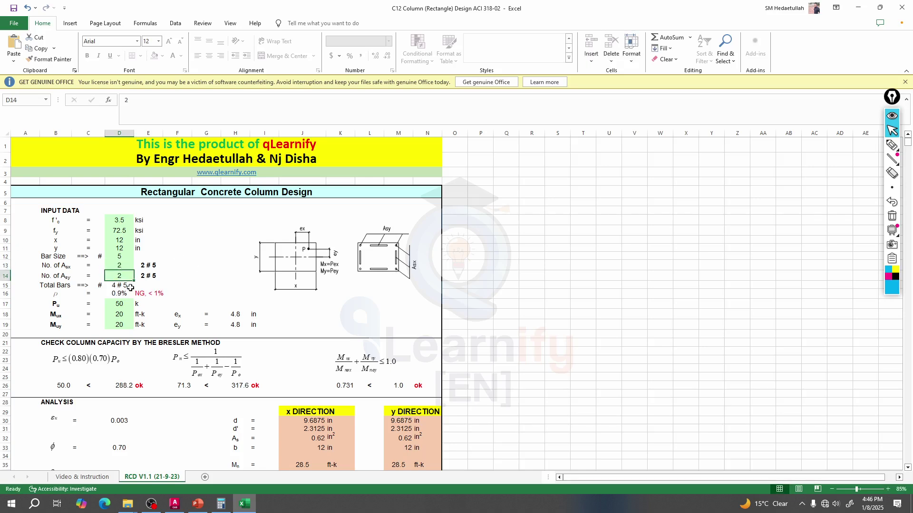
pyautogui.click(120, 267)
pyautogui.click(121, 275)
pyautogui.click(119, 264)
pyautogui.click(121, 274)
pyautogui.click(120, 263)
pyautogui.click(122, 274)
pyautogui.click(121, 264)
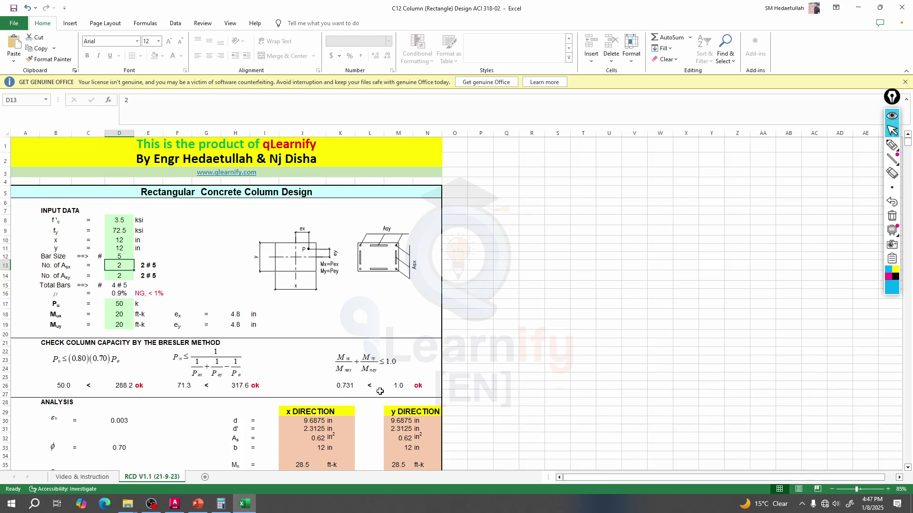
pyautogui.click(119, 241)
pyautogui.write('10')
pyautogui.press('Return')
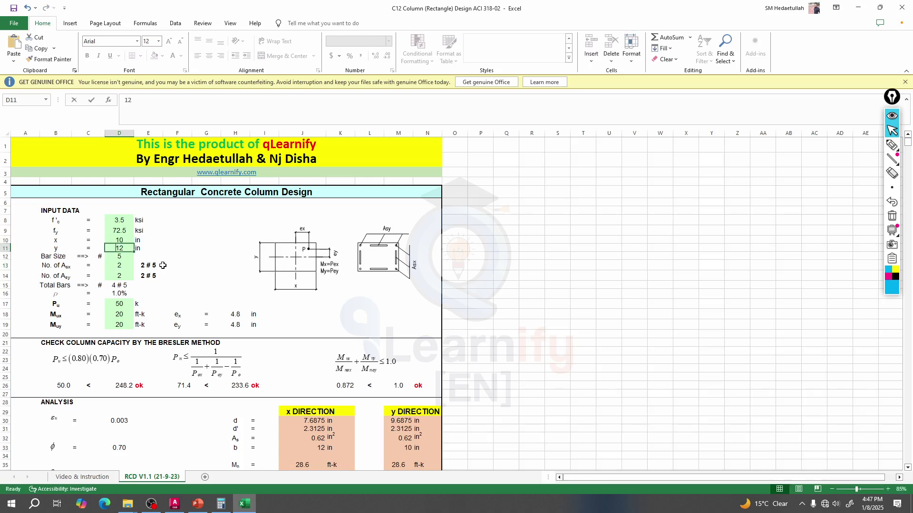
pyautogui.write('10')
pyautogui.press('Return')
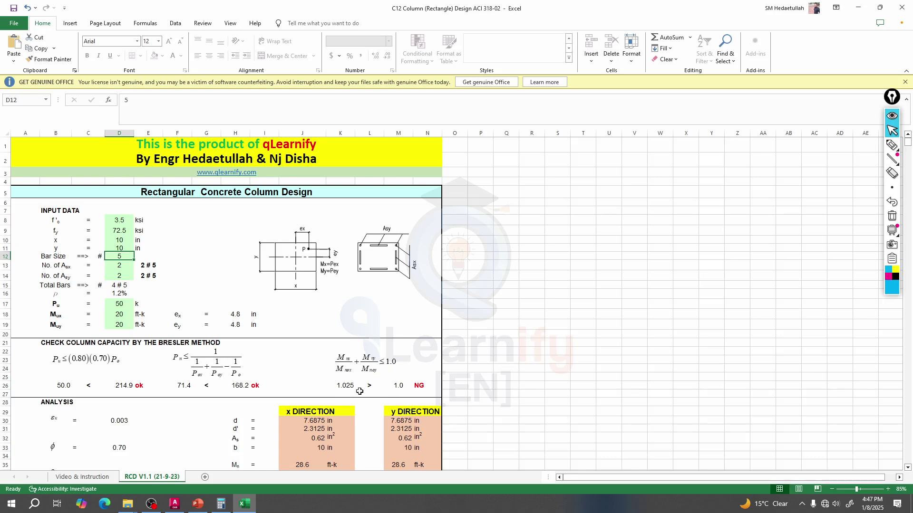
pyautogui.press('Up')
pyautogui.press('Up')
pyautogui.write('12')
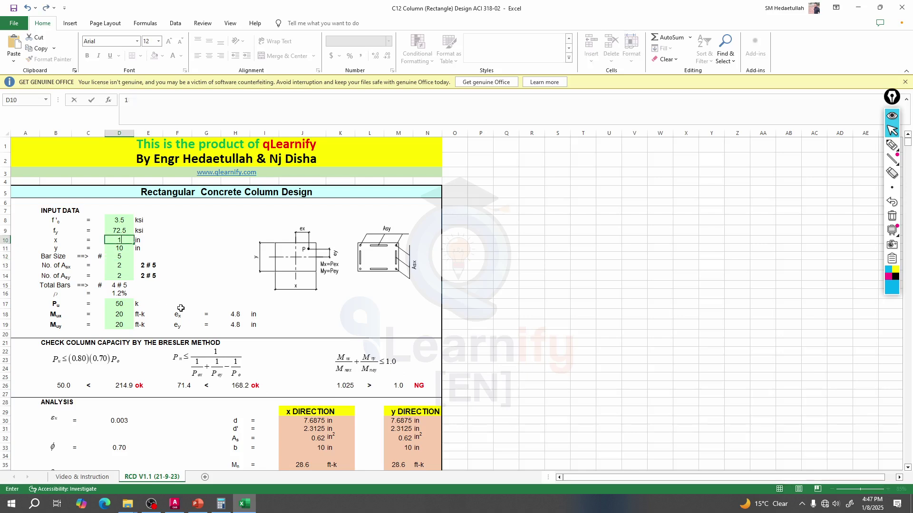
pyautogui.press('Return')
pyautogui.write('12')
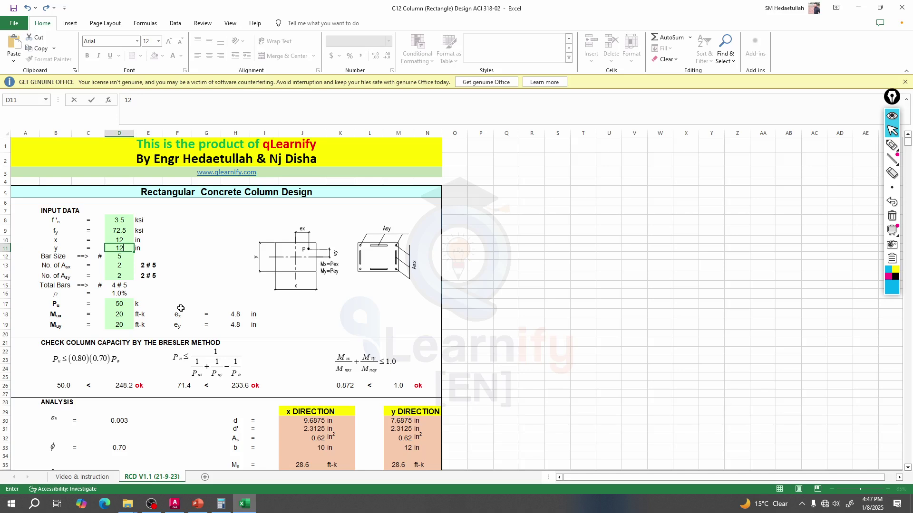
pyautogui.press('Return')
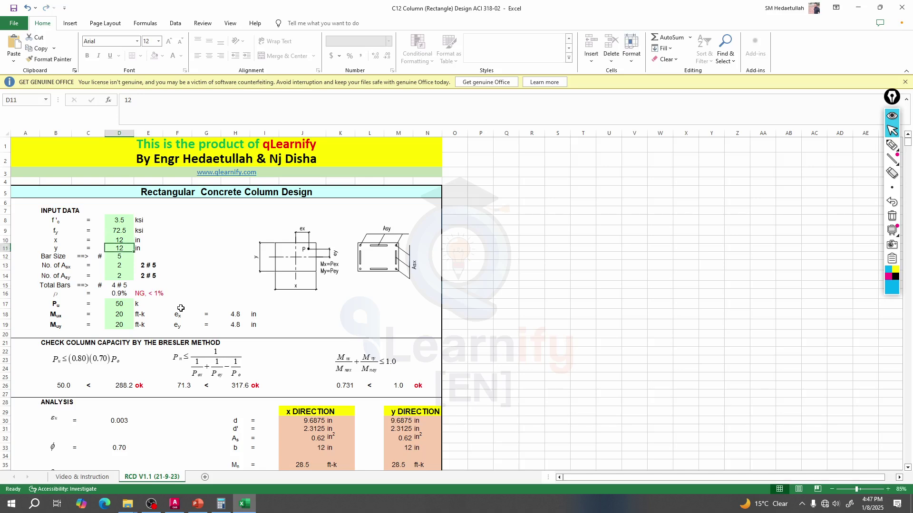
pyautogui.press('Down')
pyautogui.press('Down')
pyautogui.press('Down')
pyautogui.press('Down')
pyautogui.press('Down')
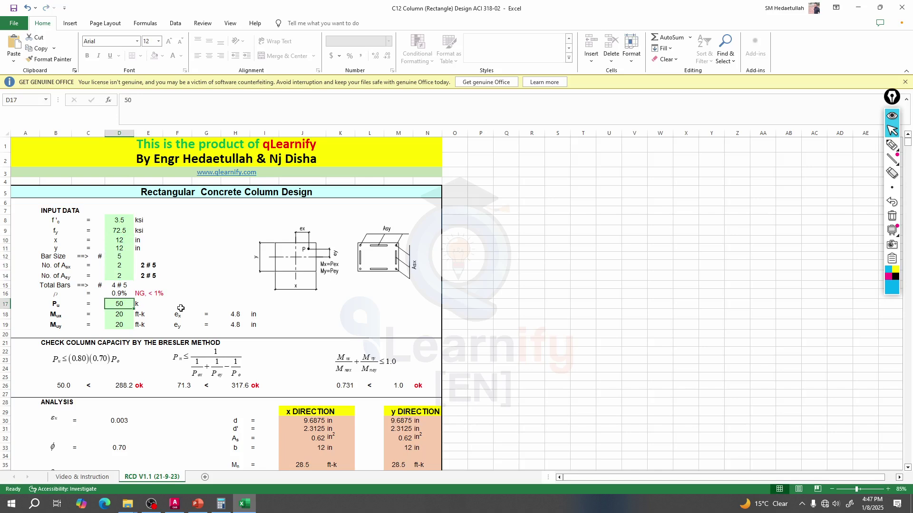
pyautogui.press('Up')
pyautogui.press('Up')
pyautogui.press('Up')
pyautogui.press('Up')
pyautogui.press('Up')
pyautogui.press('Up')
pyautogui.press('Up')
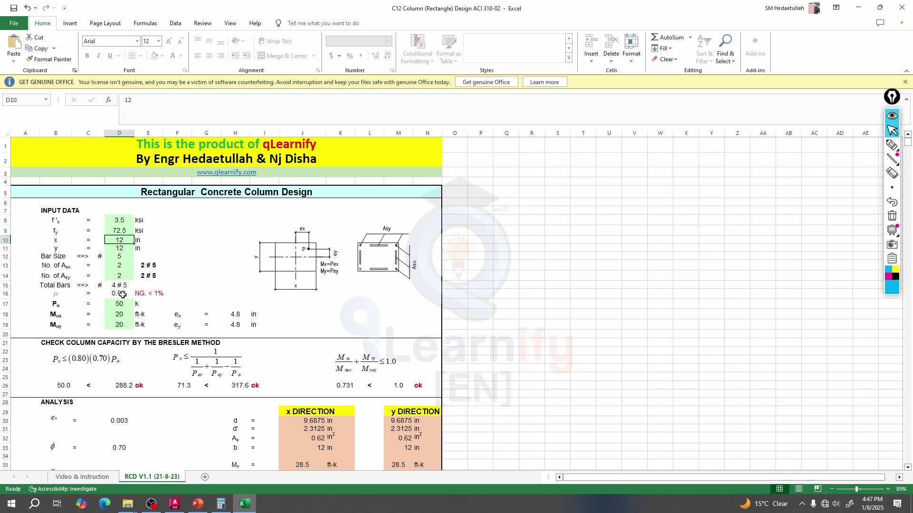
pyautogui.click(121, 266)
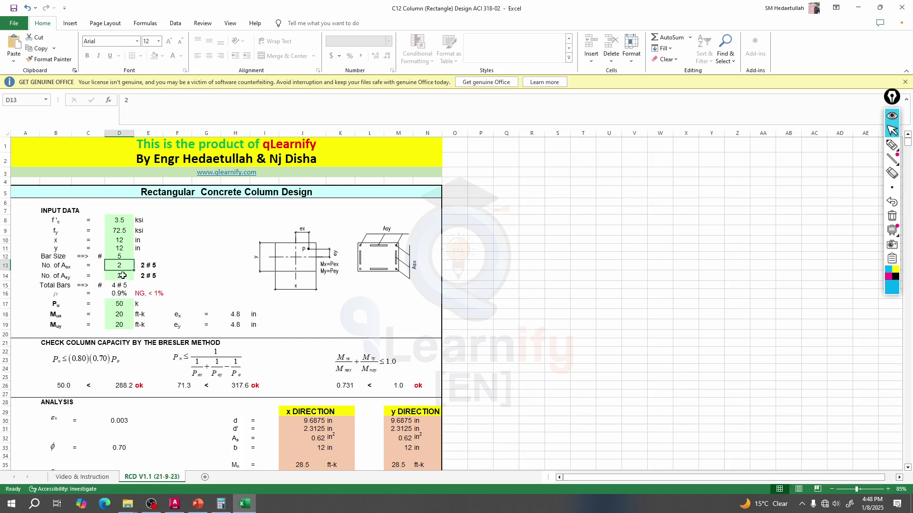
pyautogui.click(123, 276)
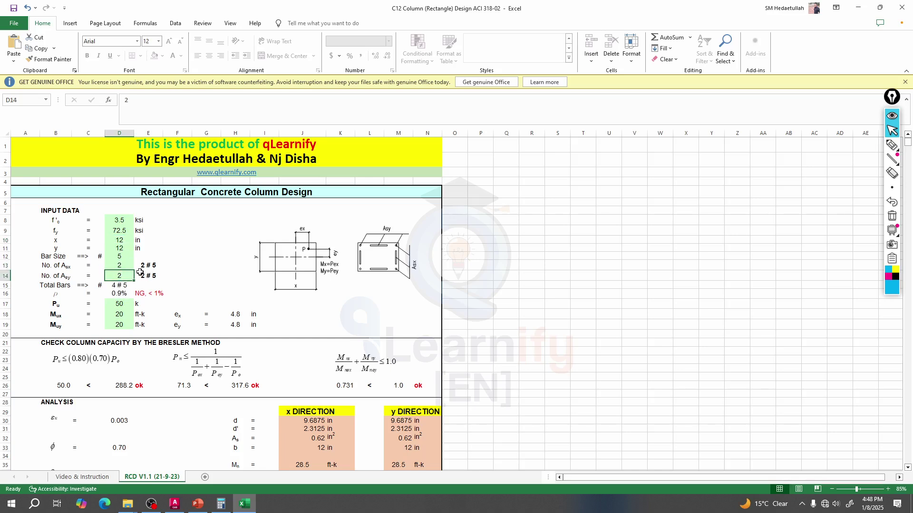
pyautogui.click(123, 266)
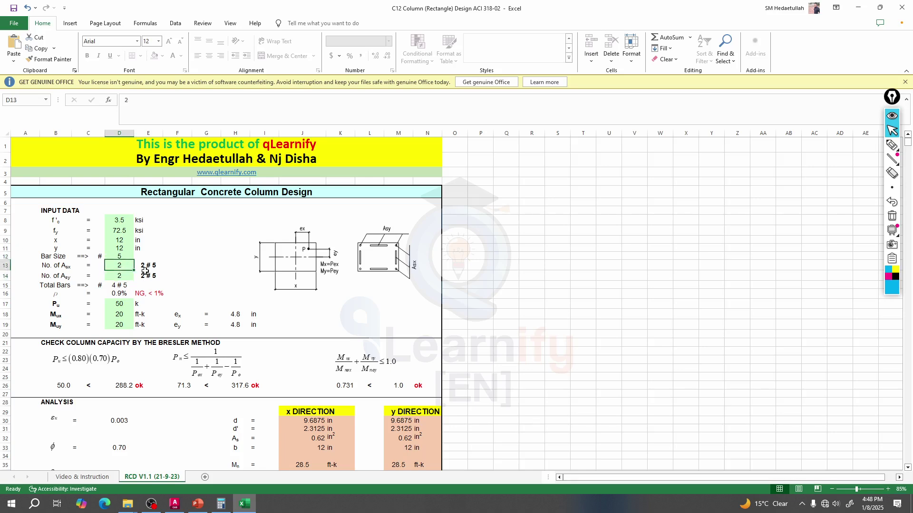
pyautogui.click(122, 276)
pyautogui.click(125, 266)
pyautogui.click(122, 255)
pyautogui.click(124, 267)
pyautogui.scroll(-12, 188, 316)
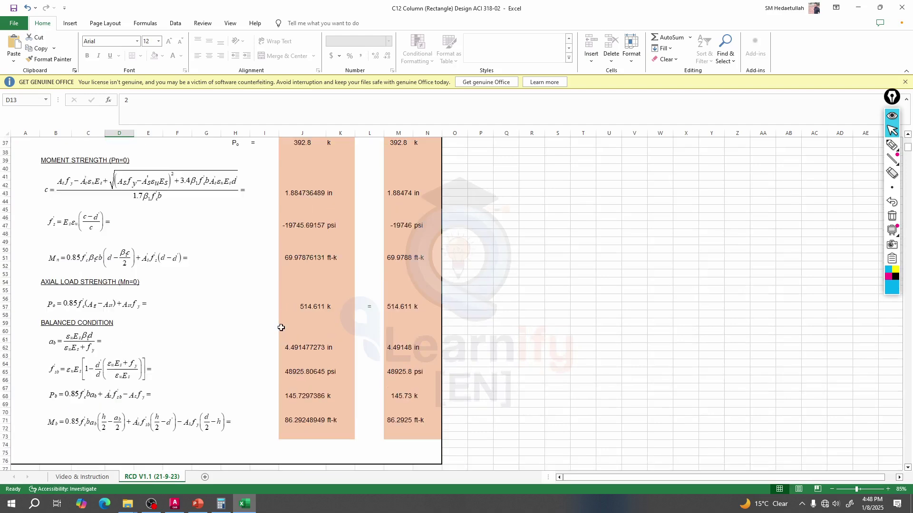
pyautogui.scroll(-3, 247, 331)
pyautogui.scroll(14, 244, 328)
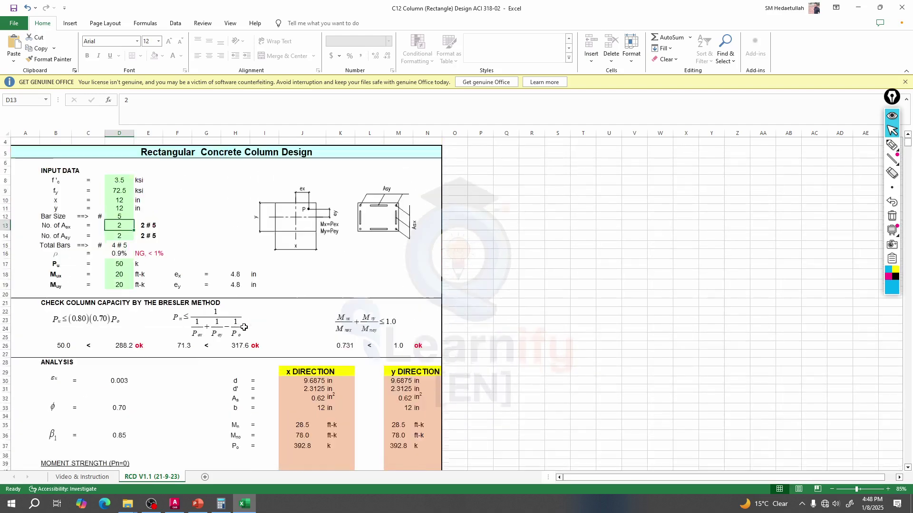
pyautogui.scroll(1, 244, 328)
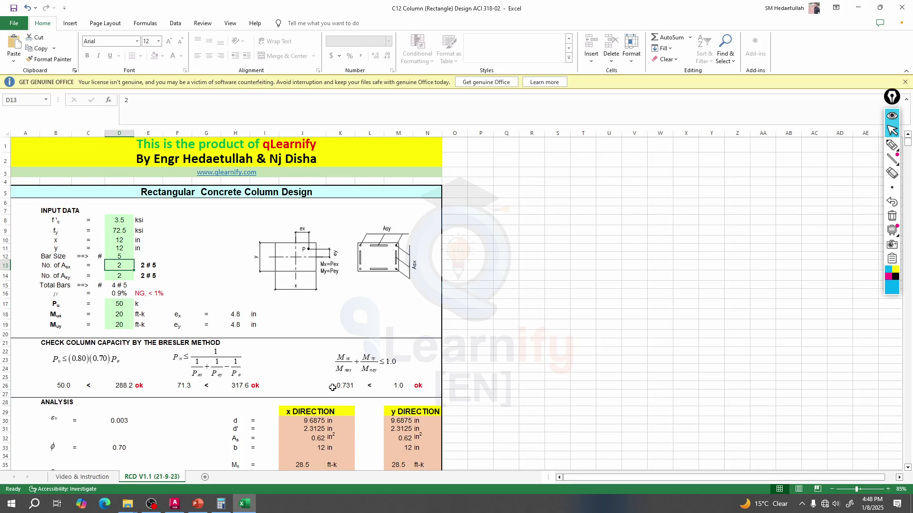